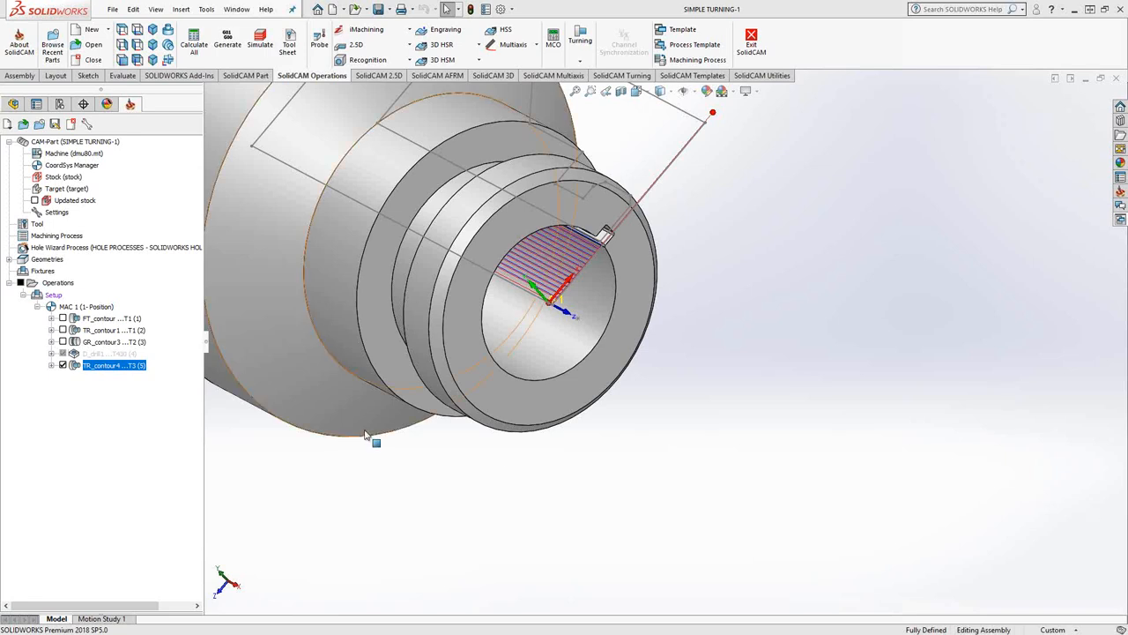
- Add a turning Drilling operation after GR_contour3 and assign the existing 1 inch drill, tool number 430
right_click(84, 342)
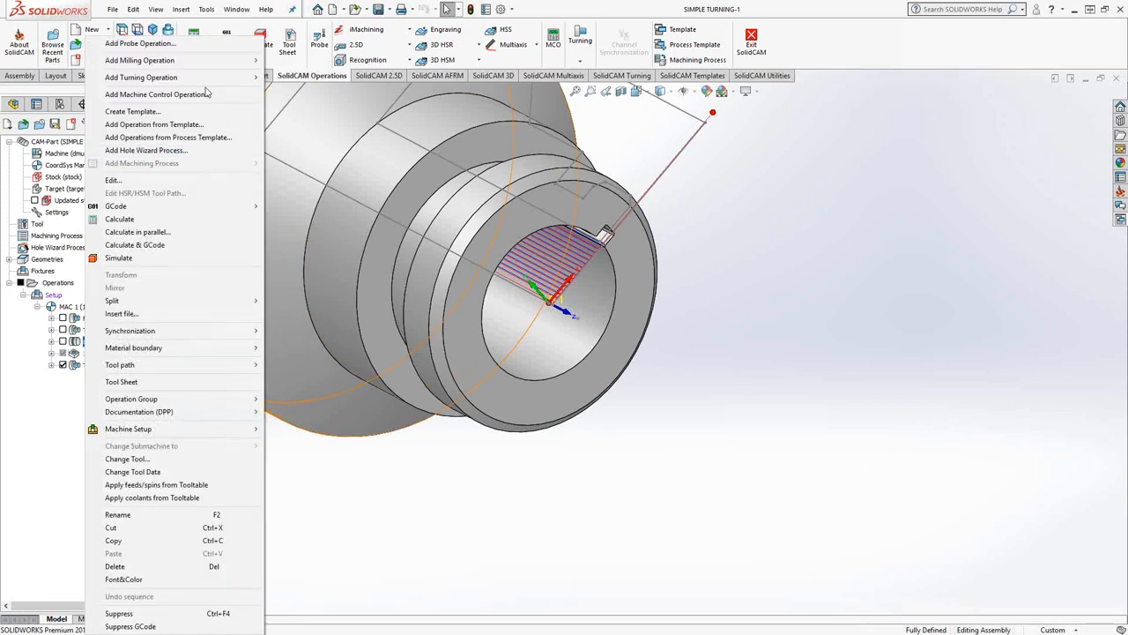
mouse_move(198, 79)
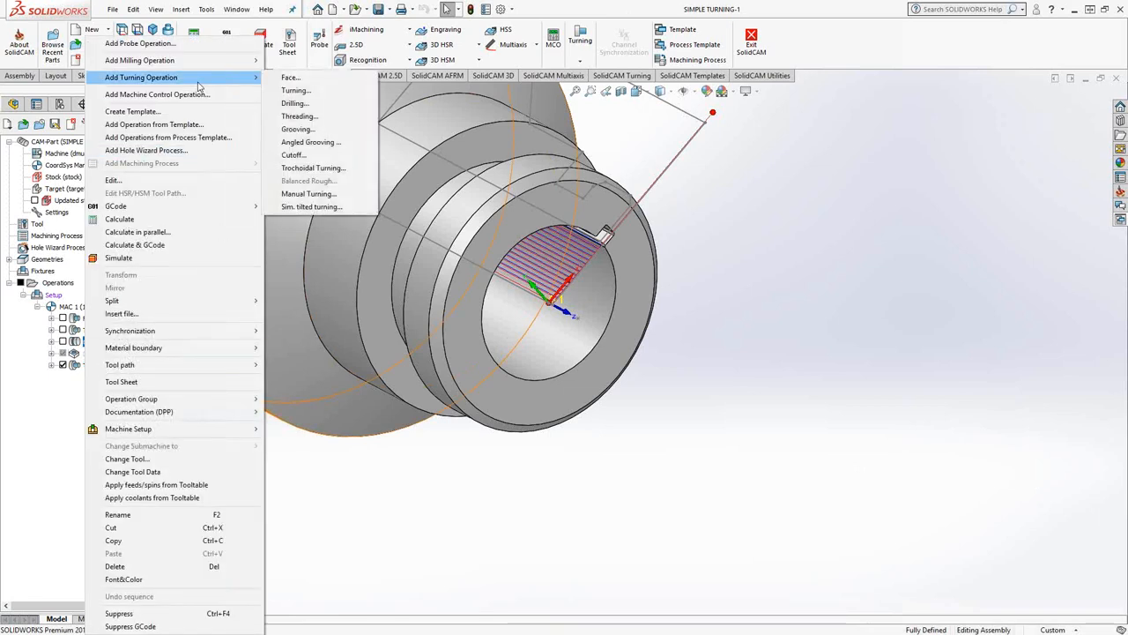
left_click(304, 103)
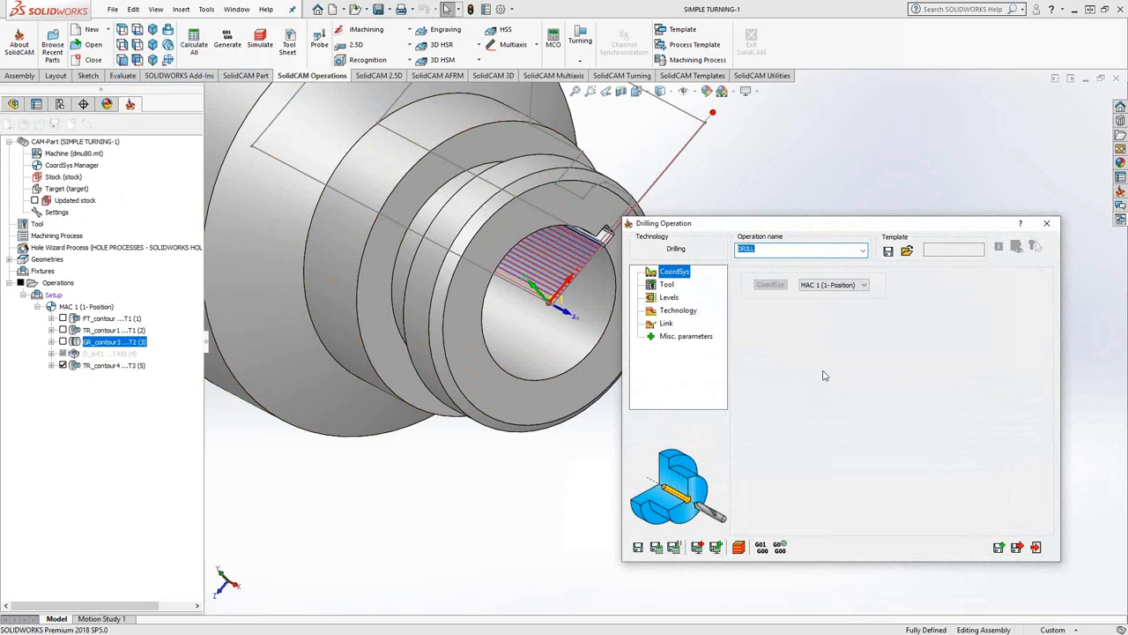
left_click(667, 284)
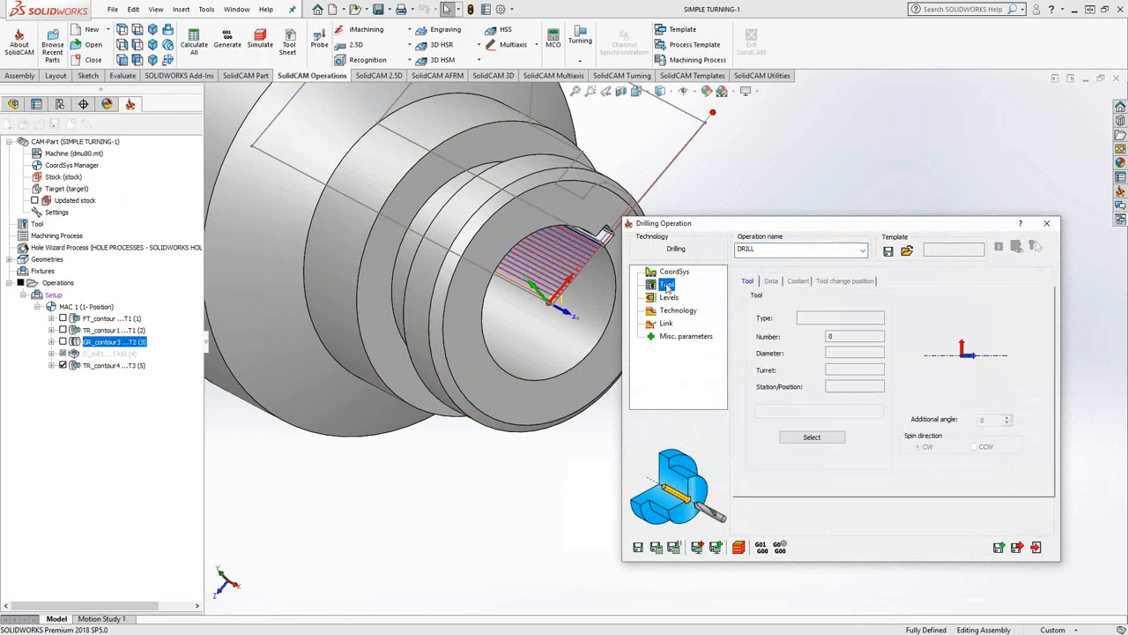
left_click(815, 436)
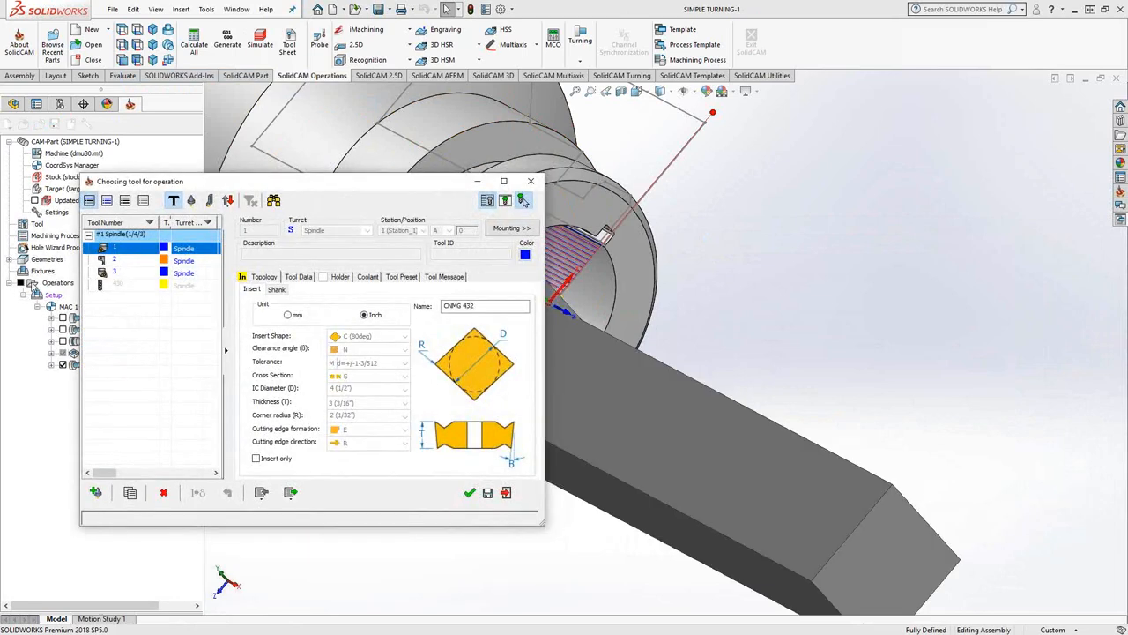
double_click(108, 288)
left_click(469, 492)
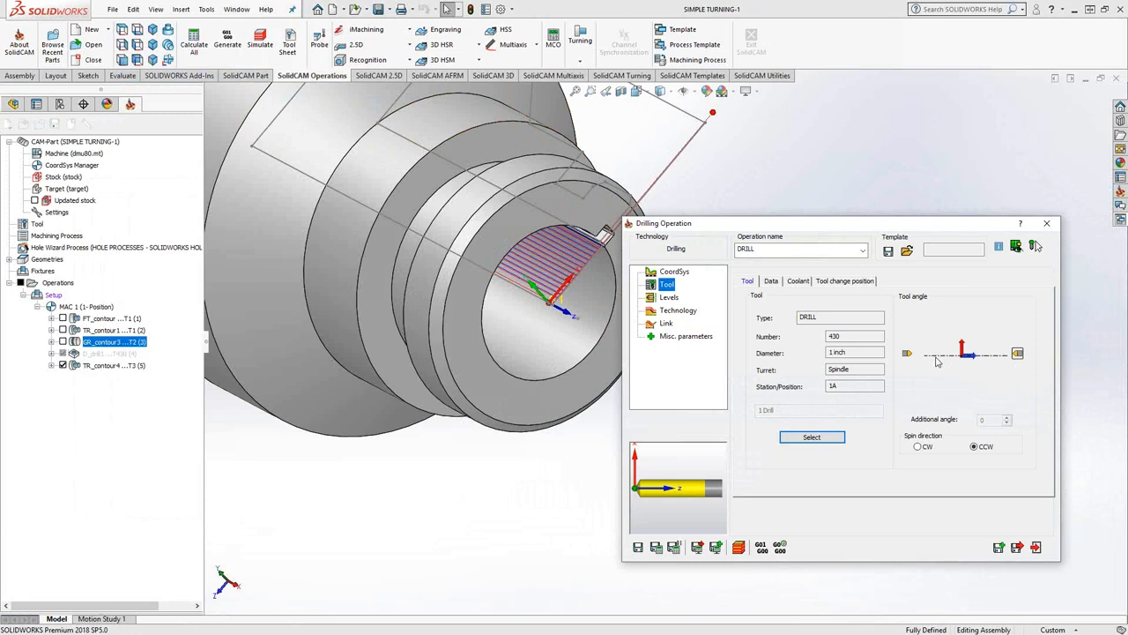
- Define the drill start on the part's front bore face and the drill end on the large back face
left_click(670, 298)
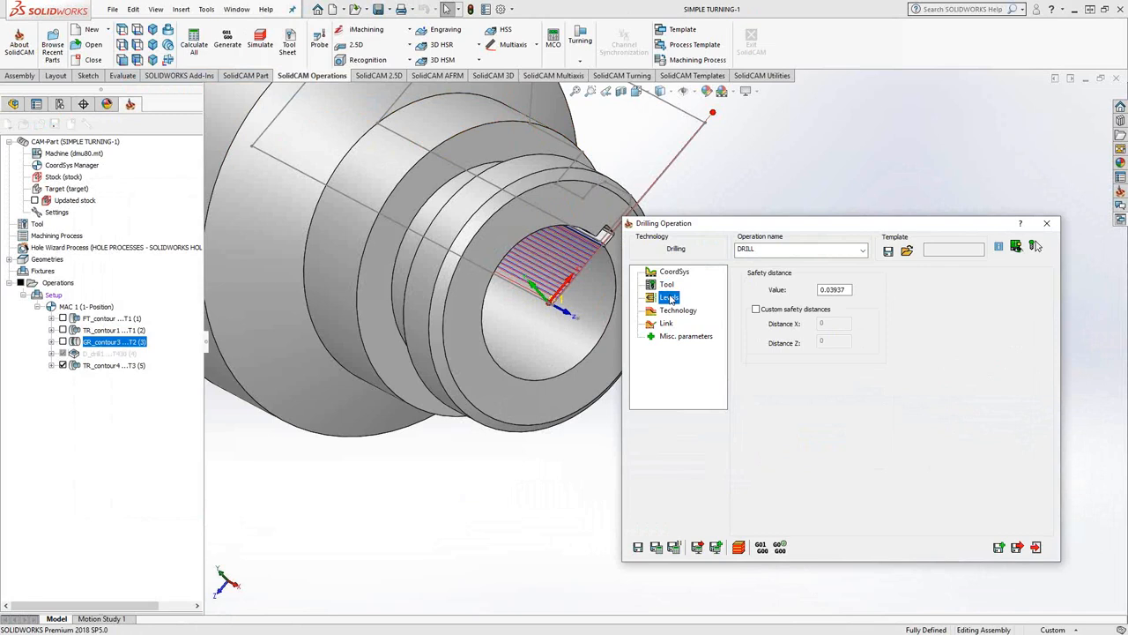
left_click(834, 290)
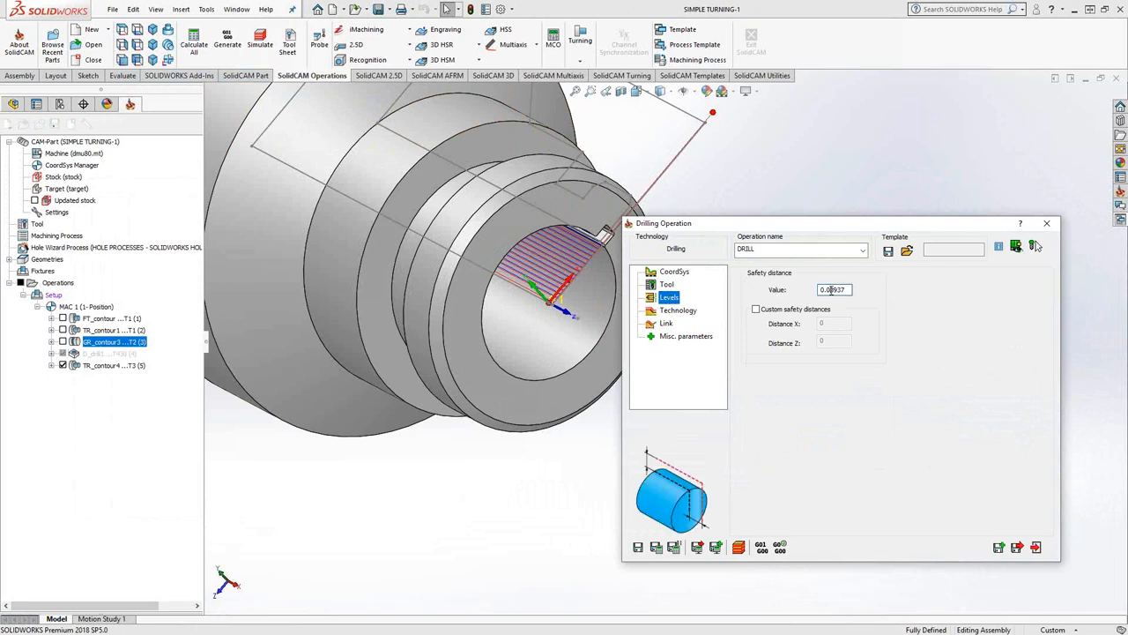
left_click(680, 311)
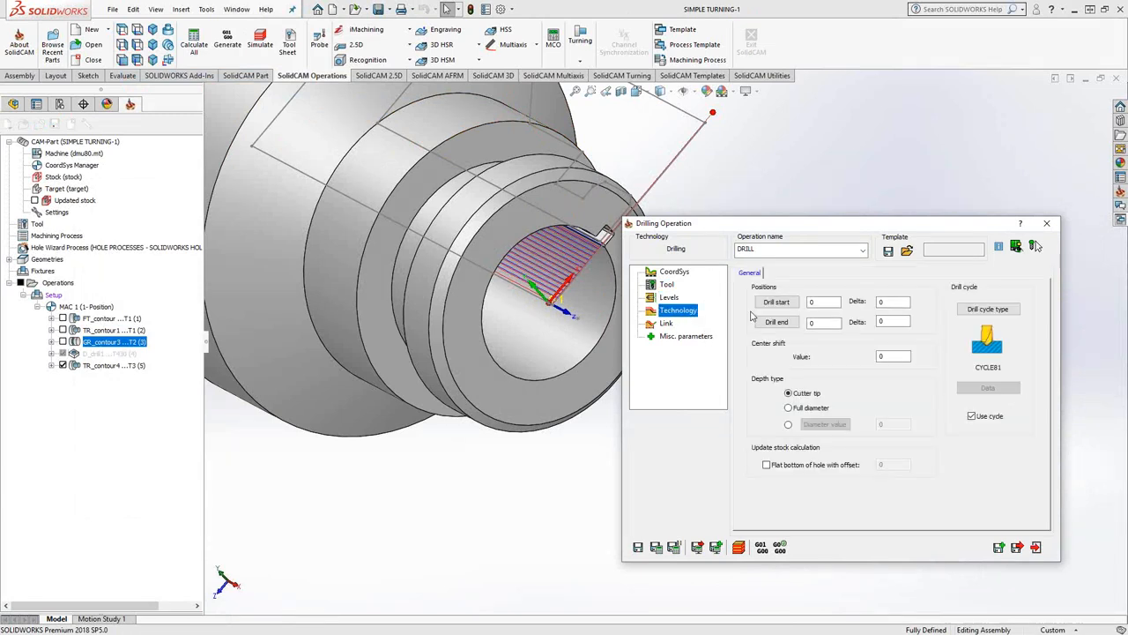
left_click(777, 302)
left_click(496, 226)
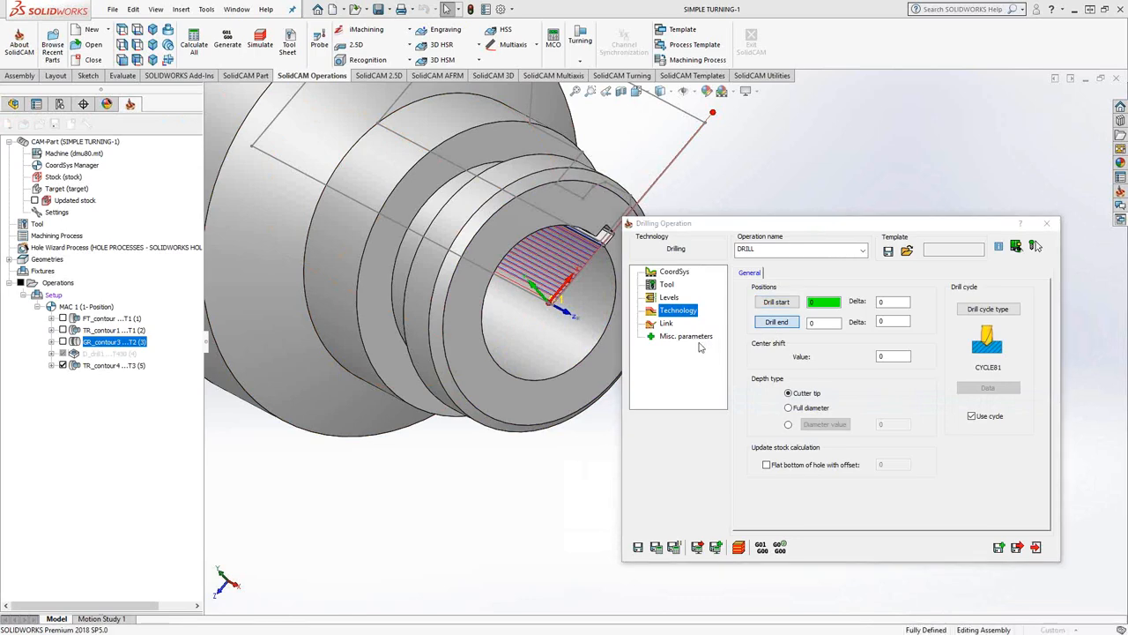
scroll(601, 355, "up", 4)
middle_click_drag(607, 360, 732, 402)
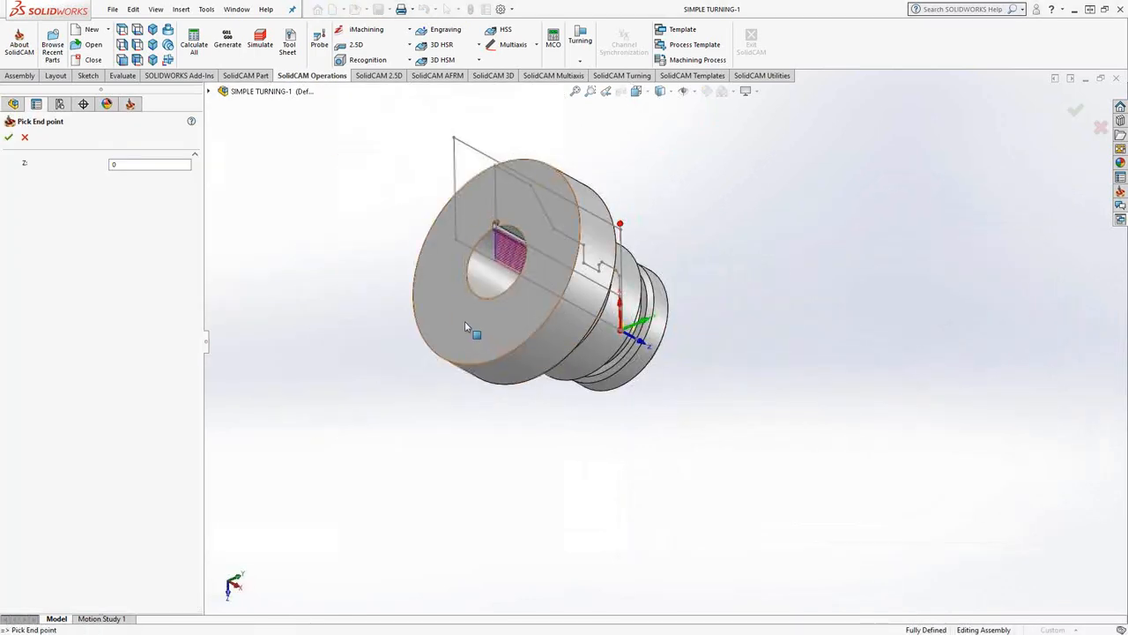
left_click(465, 323)
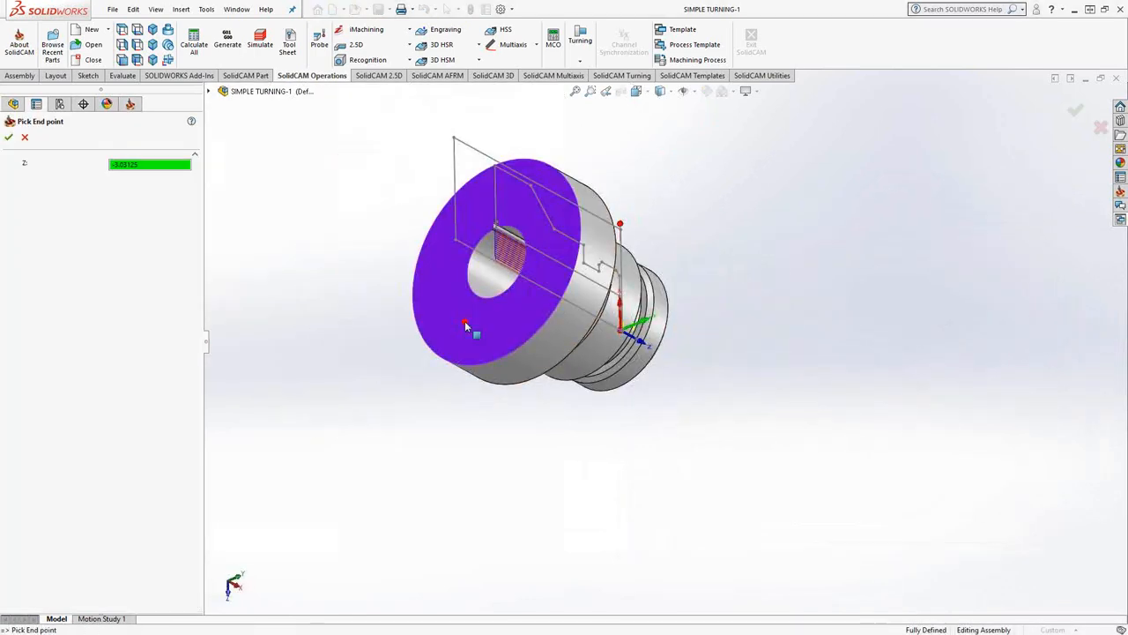
left_click(8, 138)
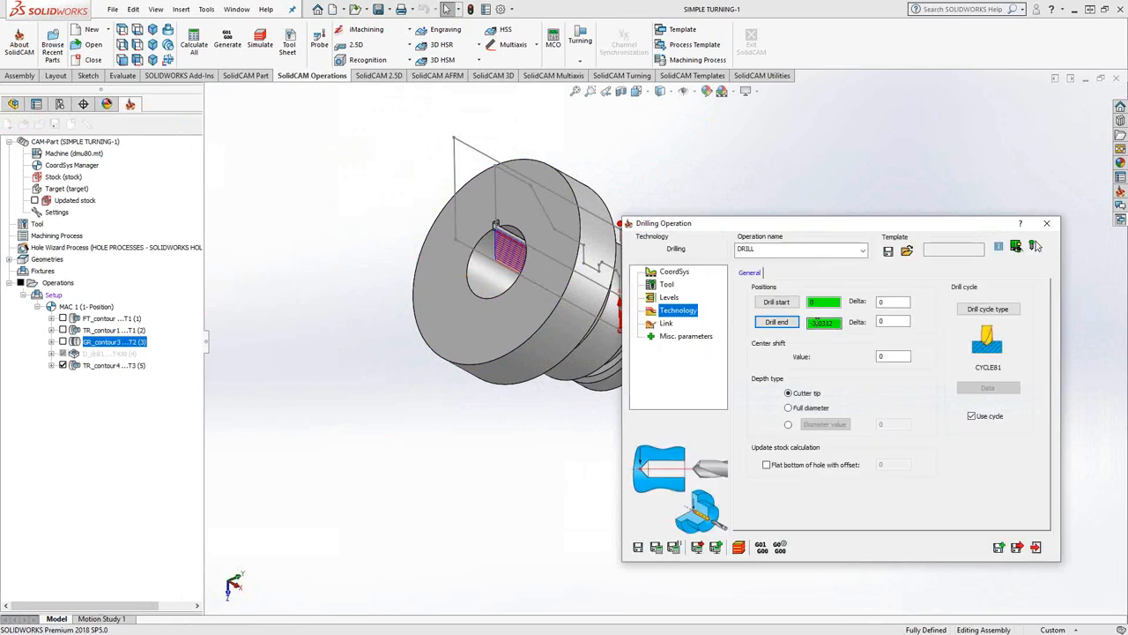
- Set the drilling depth type to Full diameter and choose CYCLE83 as the drill cycle
middle_click_drag(573, 375, 439, 383)
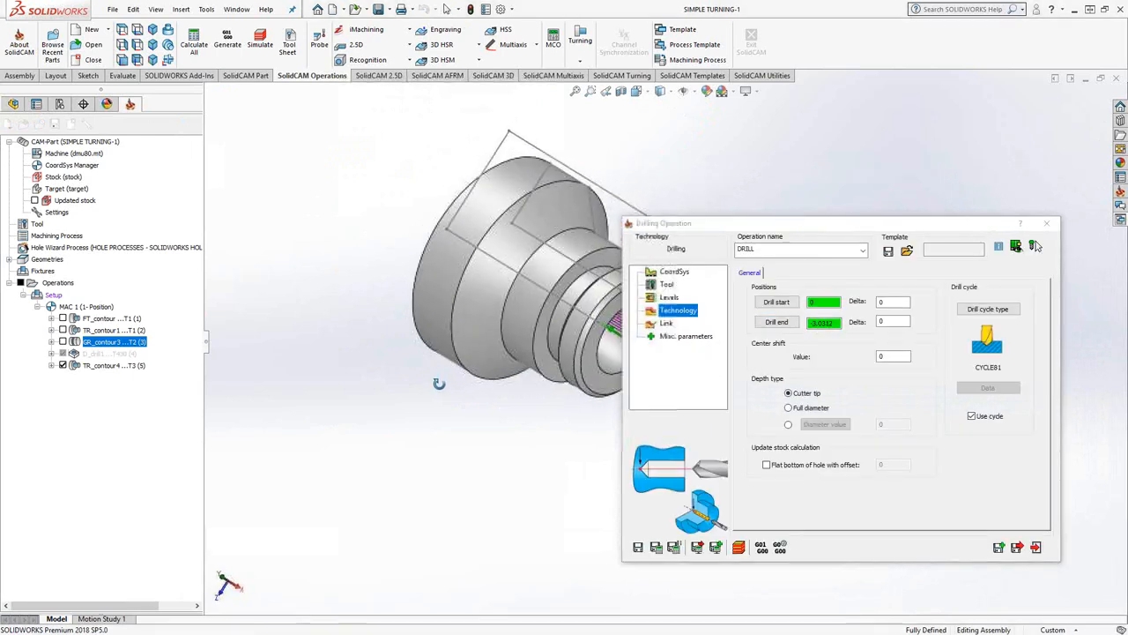
scroll(581, 304, "up", 3)
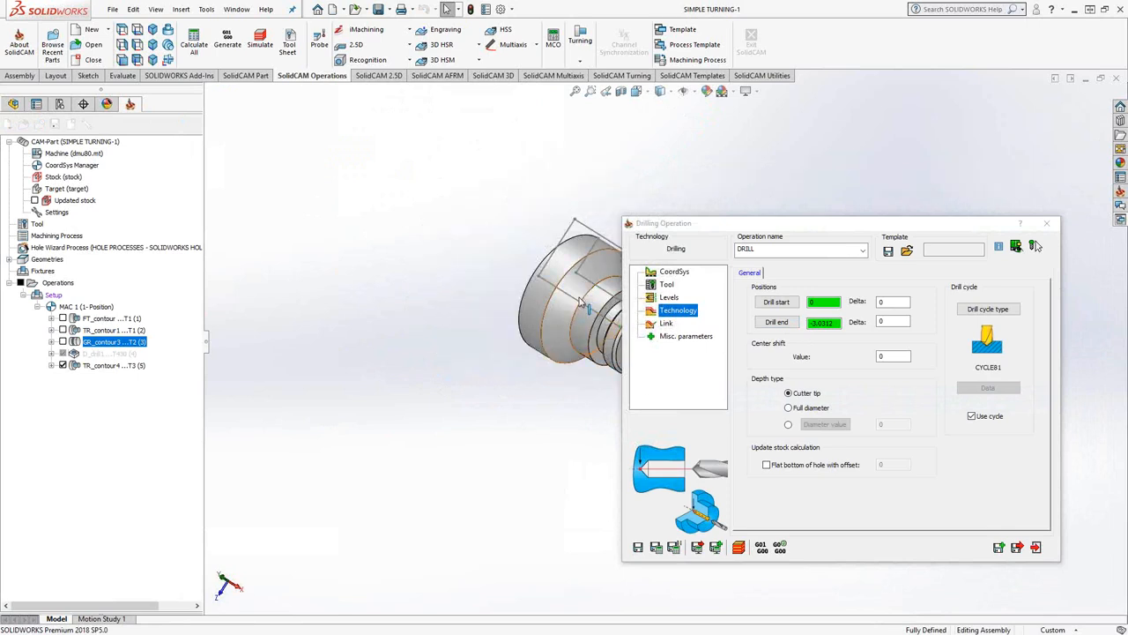
middle_click_drag(580, 303, 416, 317, "ctrl")
scroll(432, 313, "down", 2)
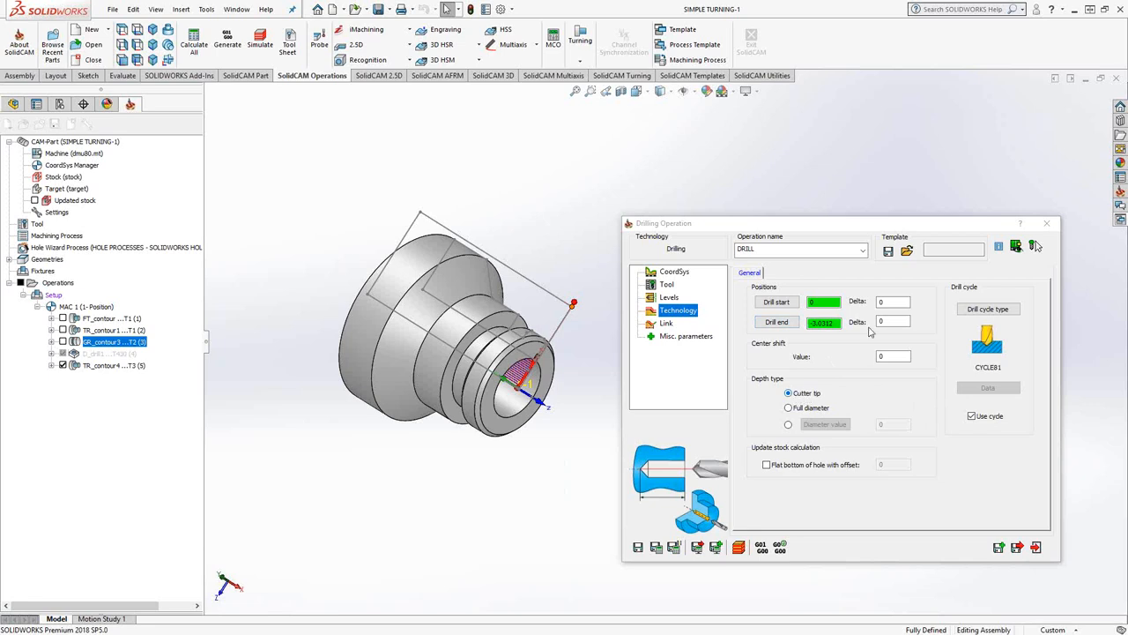
left_click(789, 410)
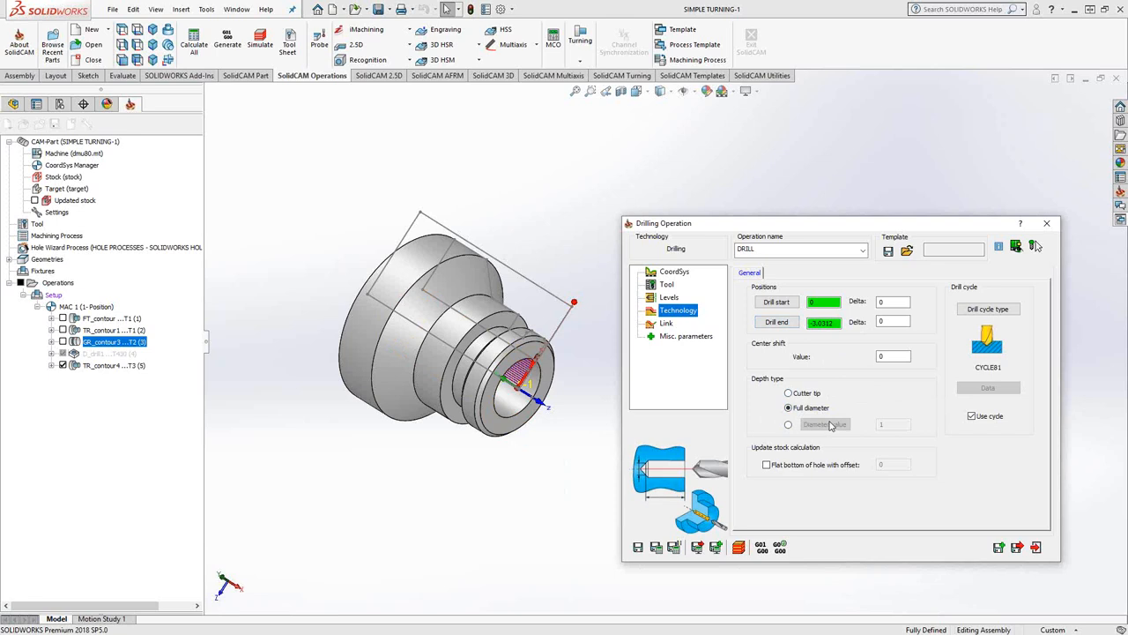
left_click(865, 357)
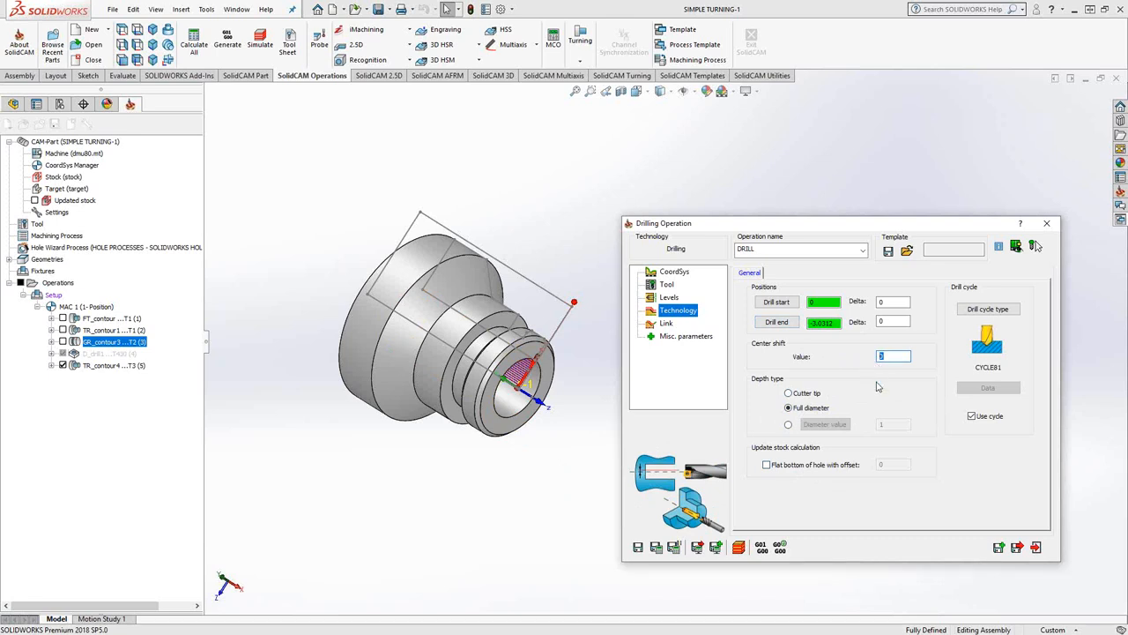
left_click(986, 310)
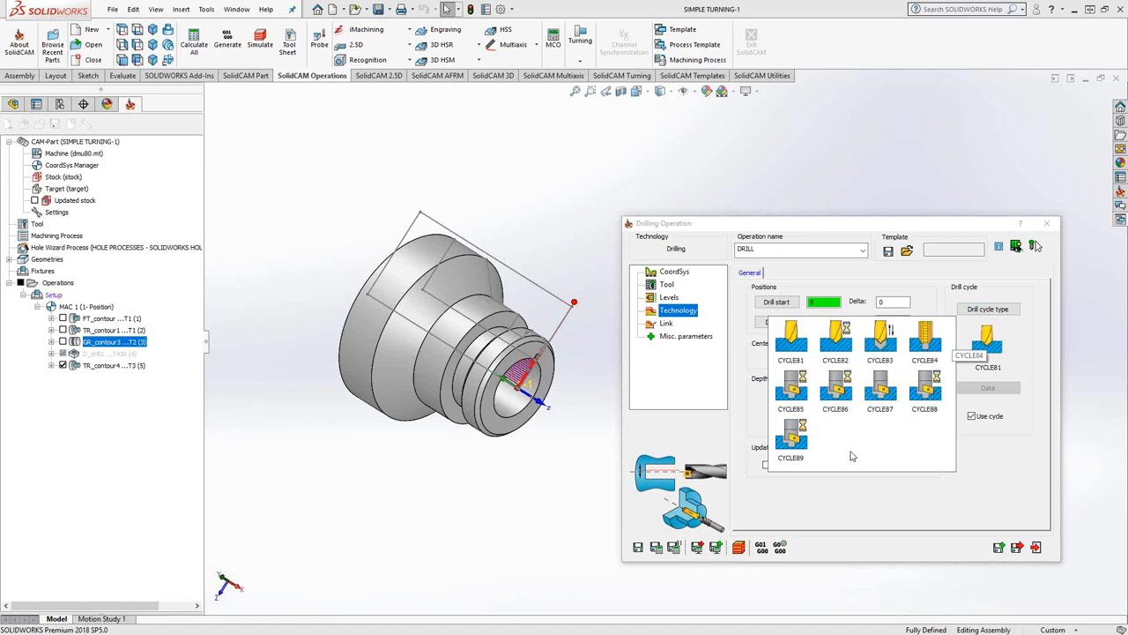
left_click(880, 342)
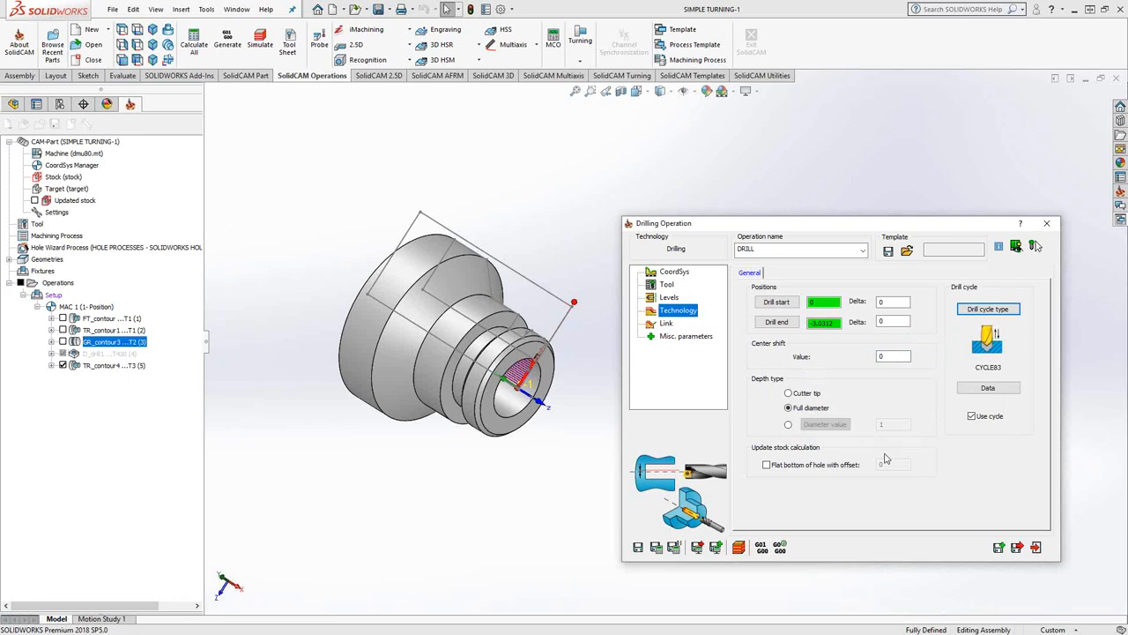
- Save and calculate the DRILL operation, including a recalculation with all related operations
left_click(666, 324)
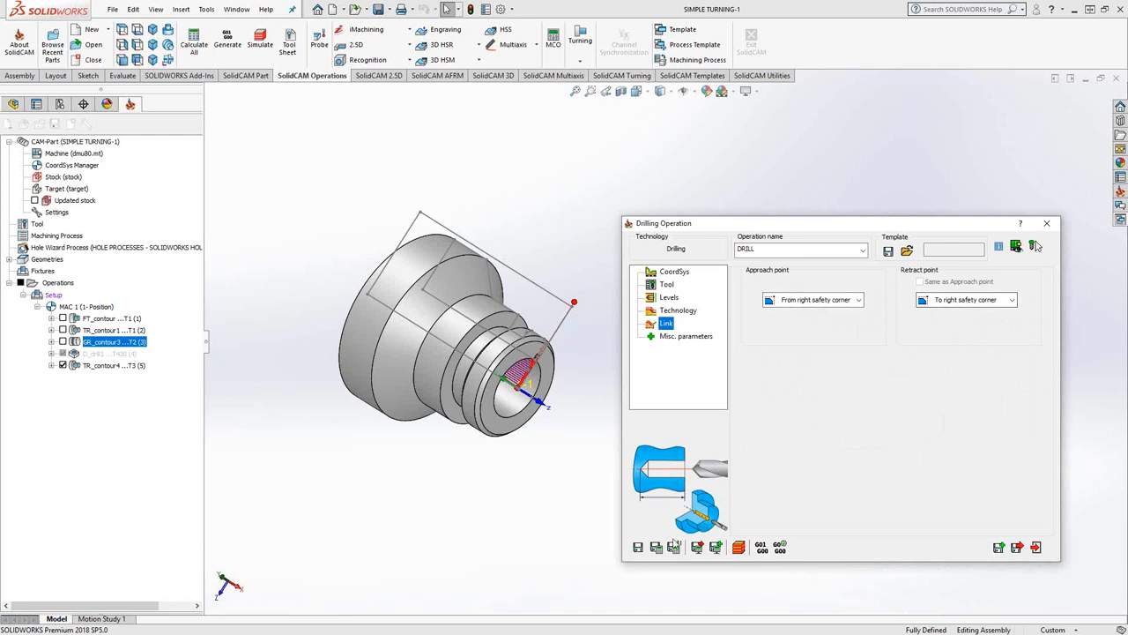
left_click(657, 547)
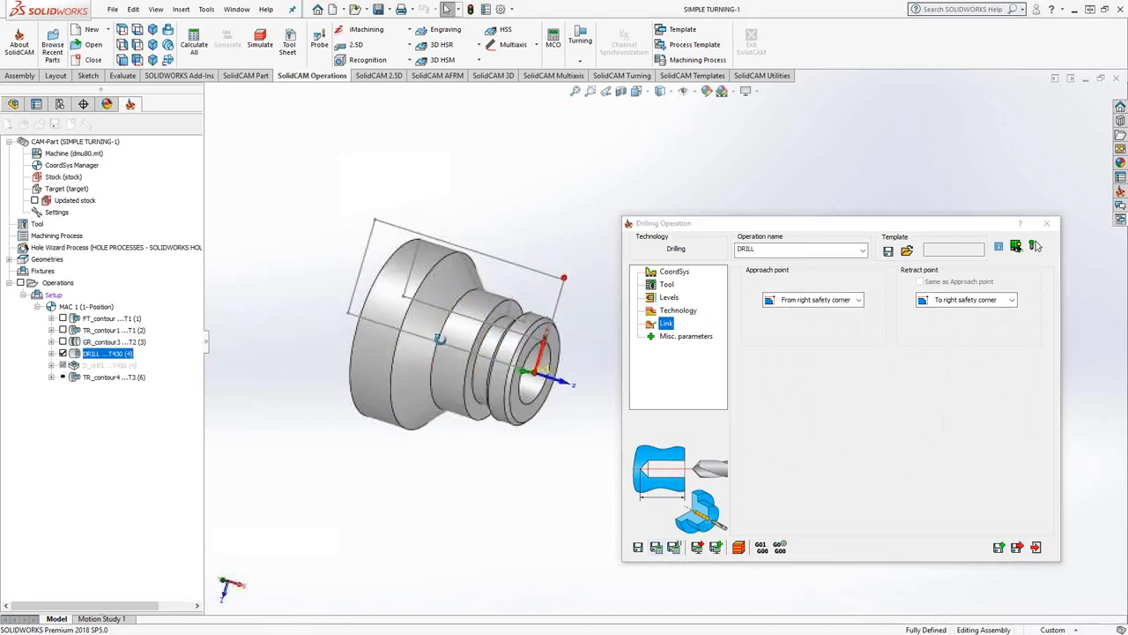
middle_click_drag(456, 349, 476, 385)
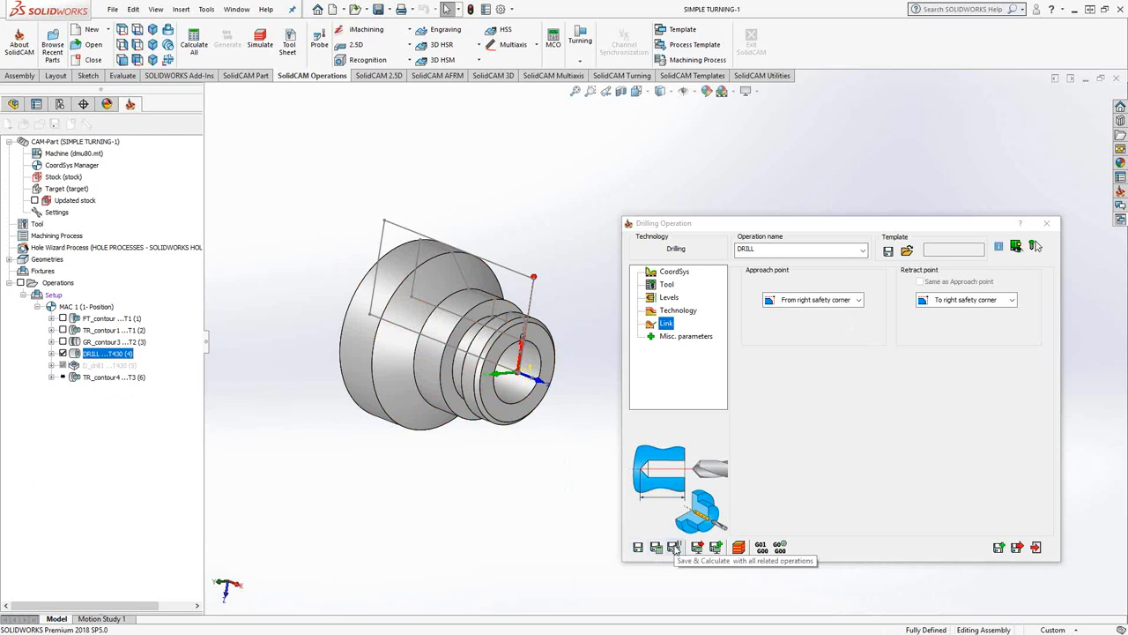
left_click(674, 547)
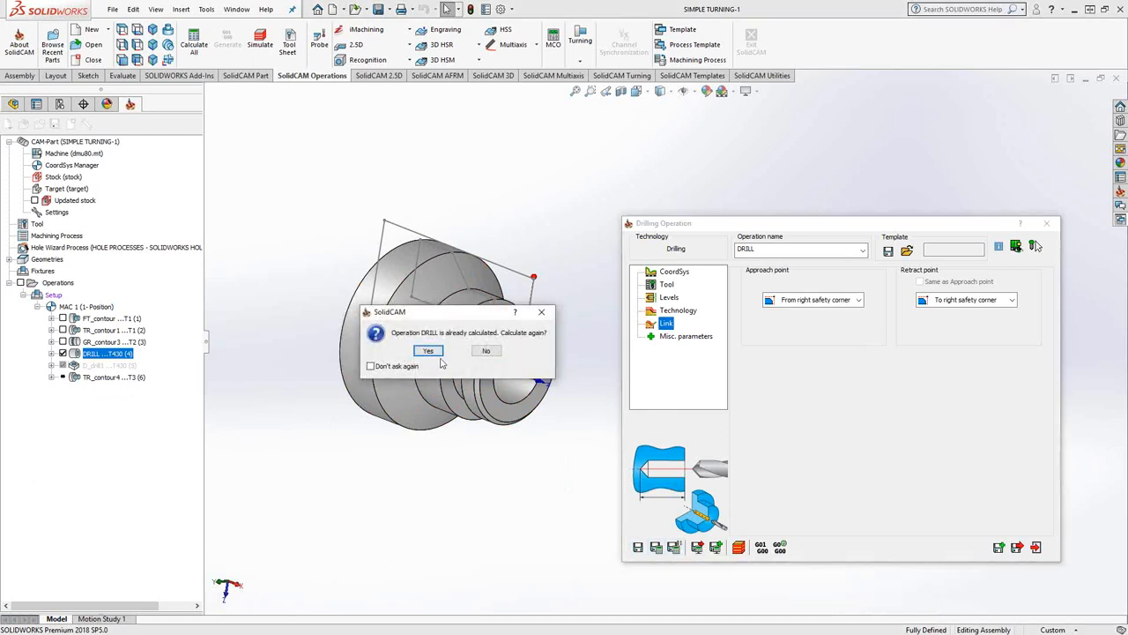
left_click(428, 351)
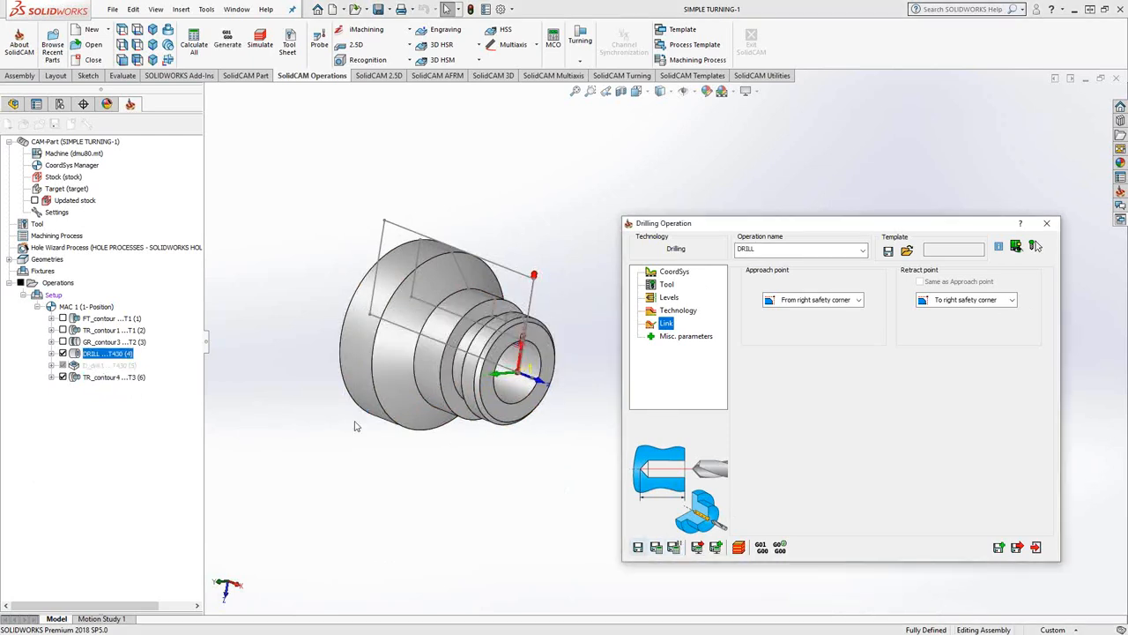
- Close the drilling operation and hide the toolpaths of DRILL and TR_contour4
scroll(518, 361, "down", 2)
middle_click_drag(562, 338, 446, 319, "ctrl")
scroll(448, 319, "down", 3)
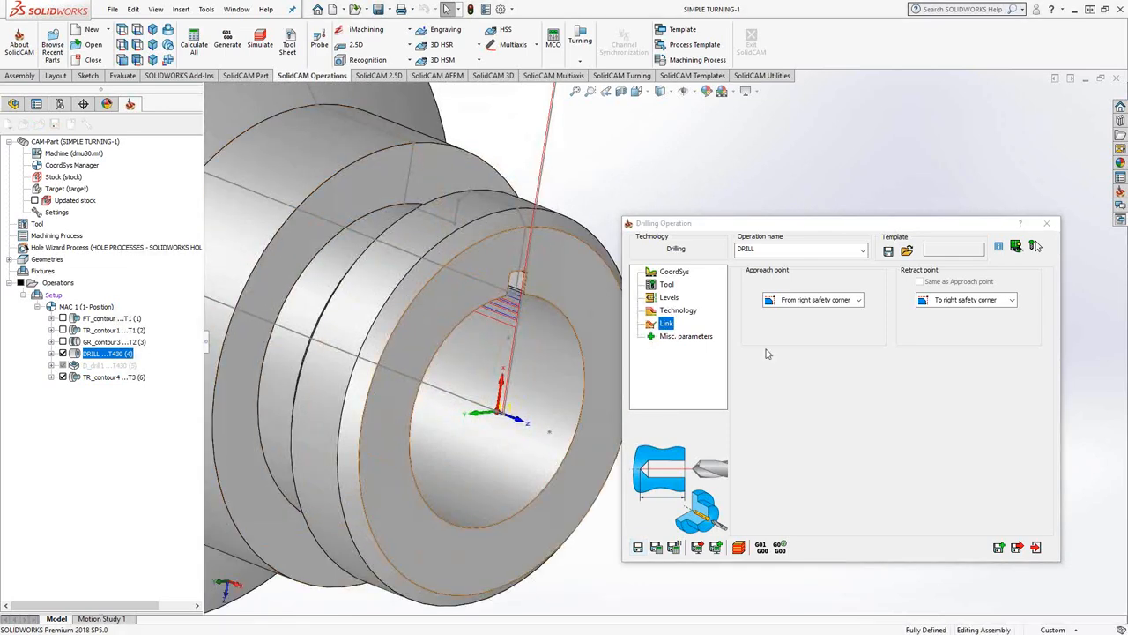
middle_click_drag(477, 373, 465, 328)
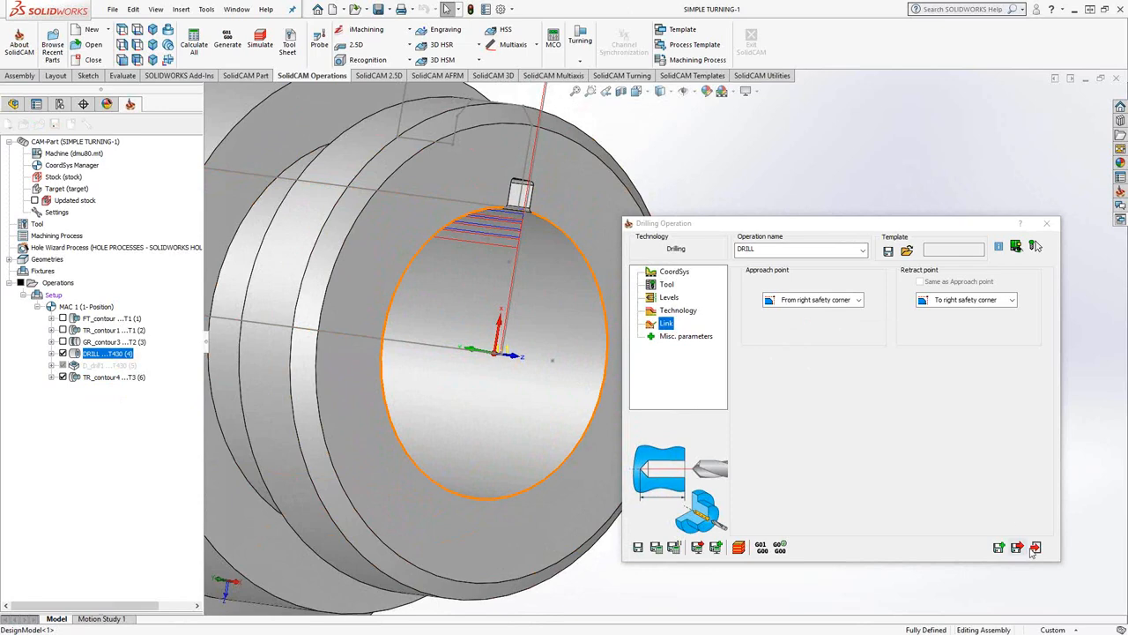
left_click(1035, 547)
left_click(62, 354)
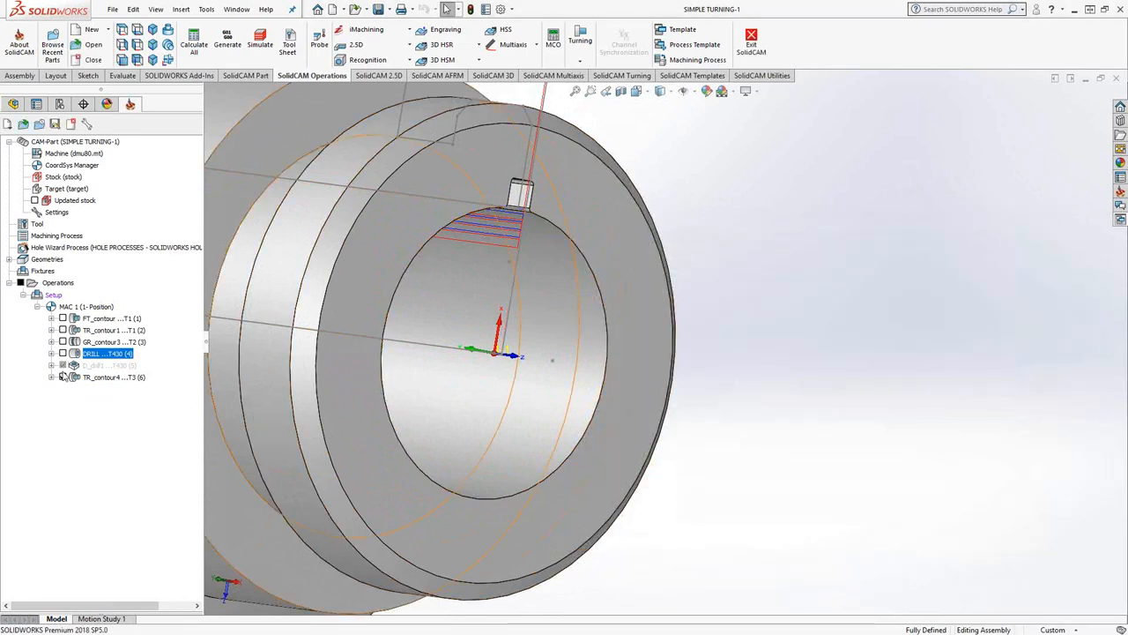
left_click(64, 376)
- Suppress the DRILL turning operation and unsuppress the D_drill1 milling operation
right_click(83, 353)
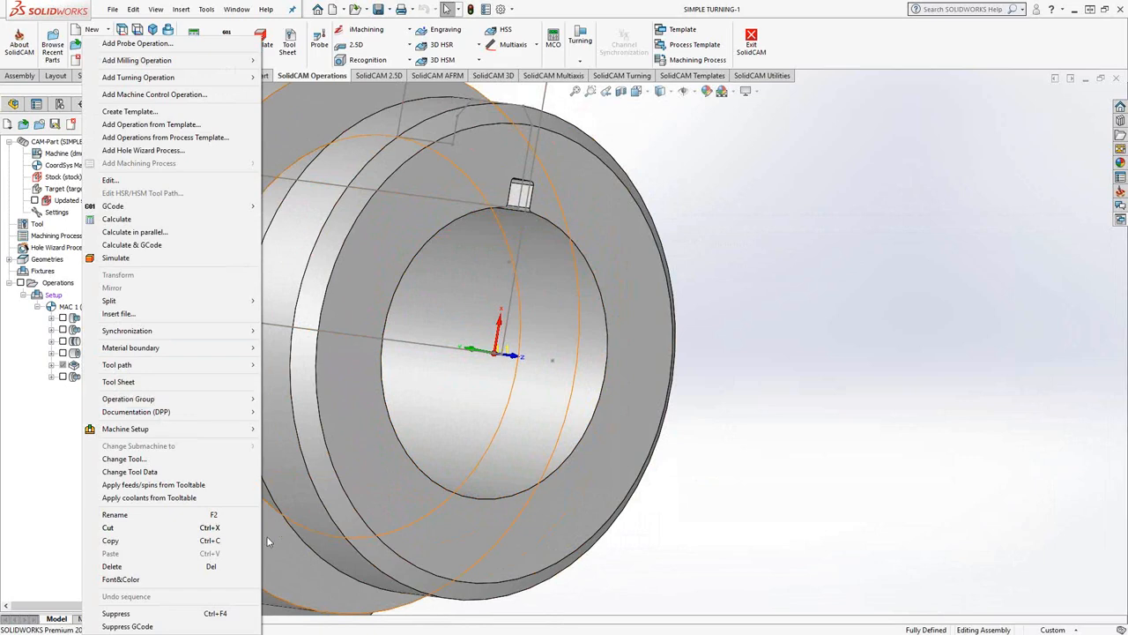
left_click(123, 612)
right_click(105, 366)
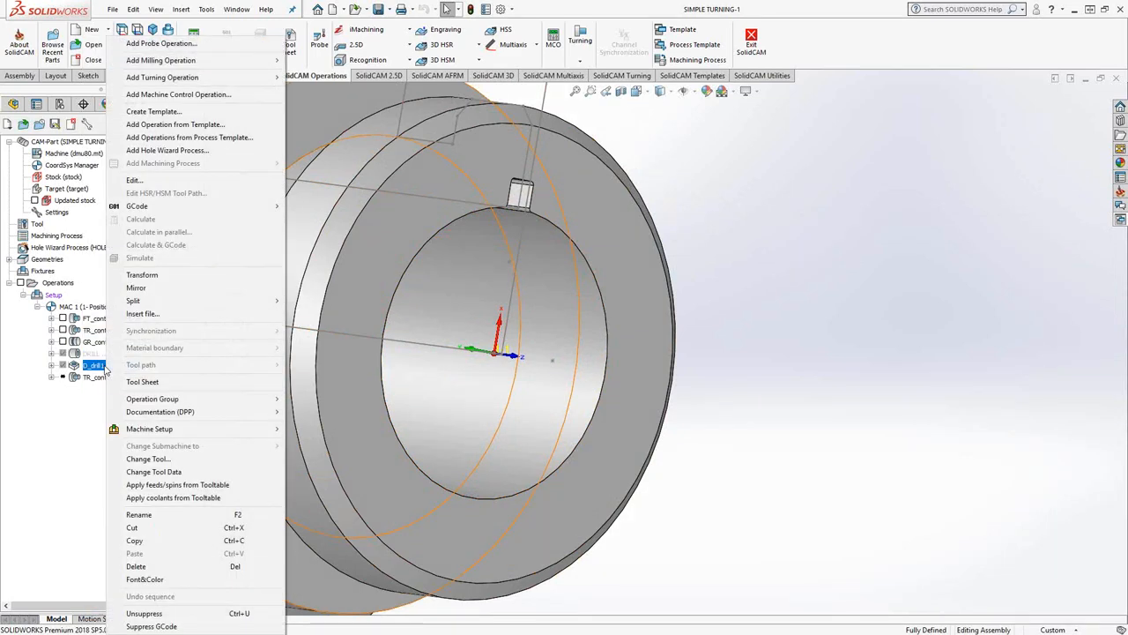
left_click(123, 612)
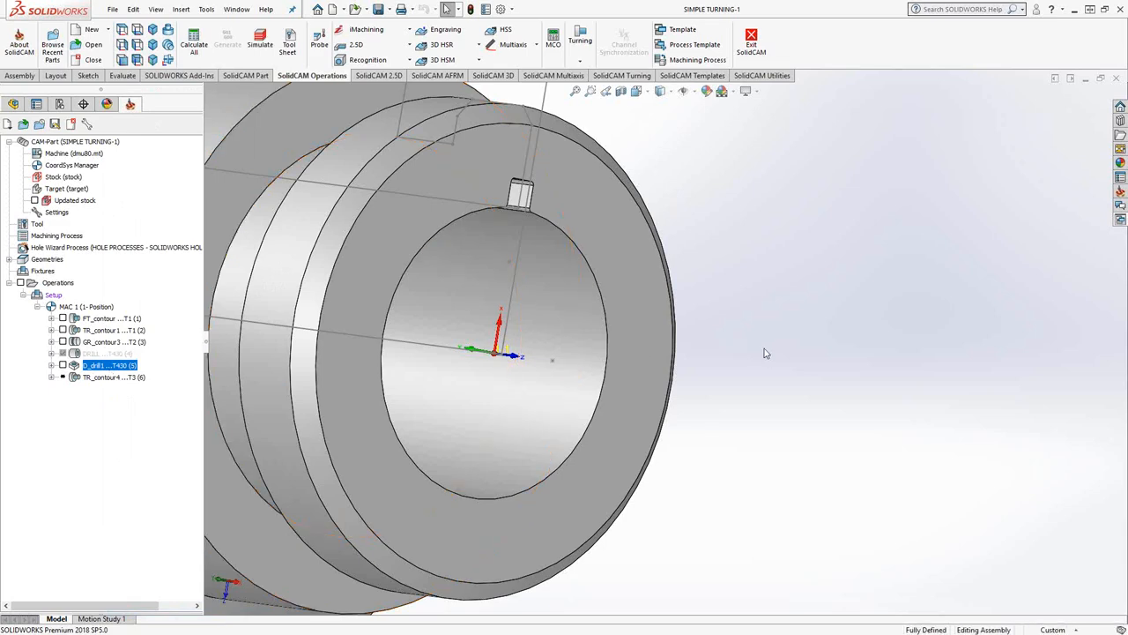
- Open the D_drill1 operation for editing, review its tool, and set the depth type to Full diameter
scroll(764, 348, "up", 3)
middle_click_drag(720, 330, 748, 348)
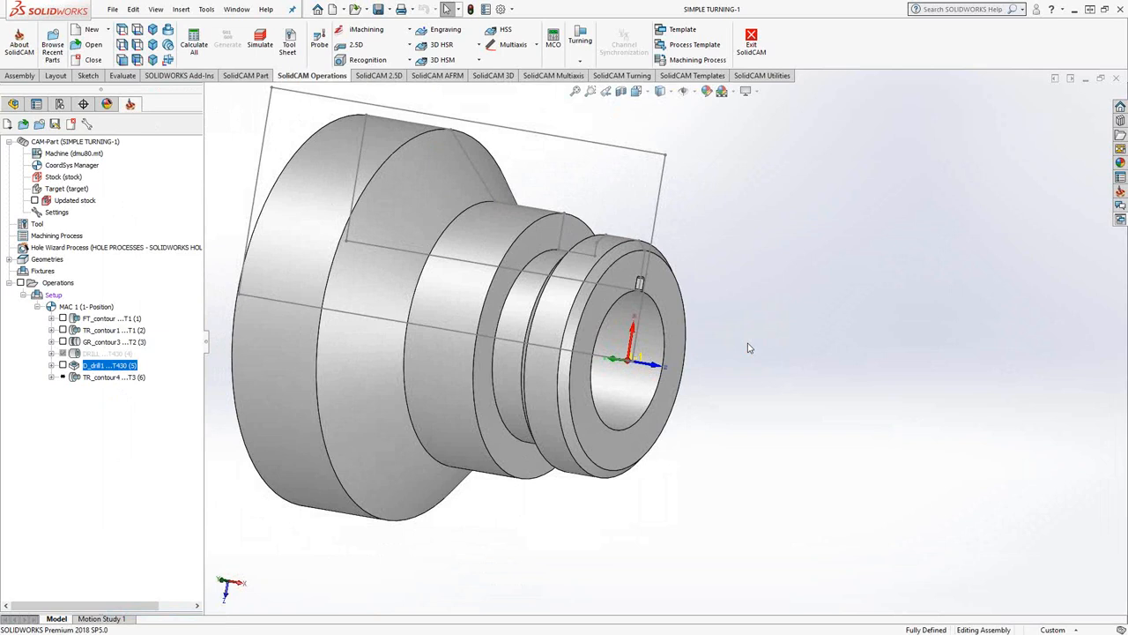
double_click(93, 368)
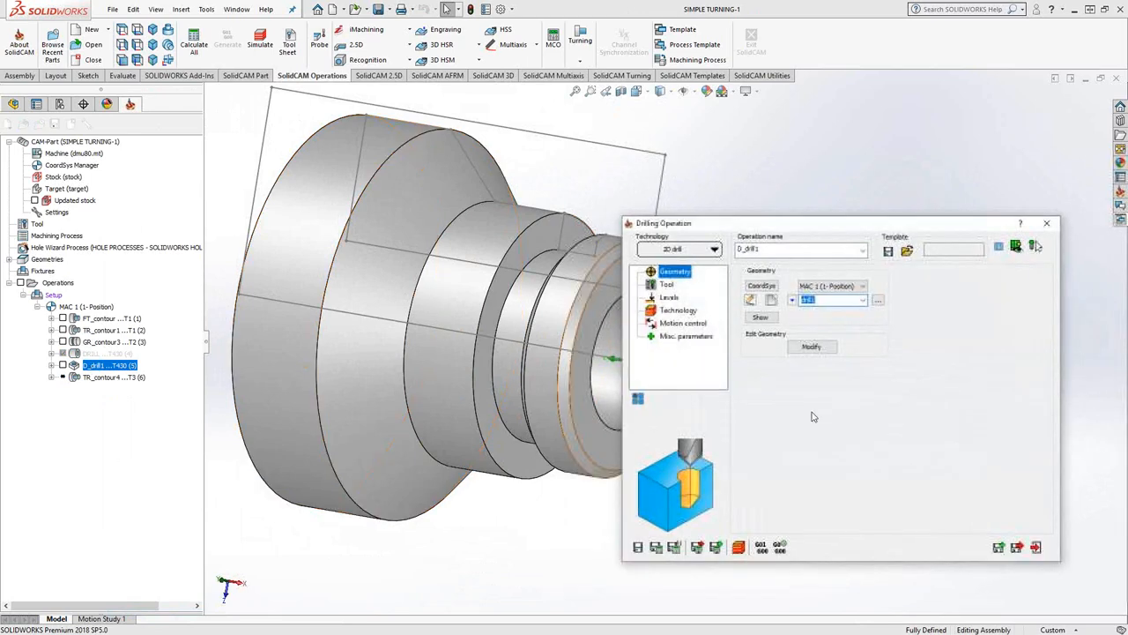
left_click_drag(811, 226, 902, 216)
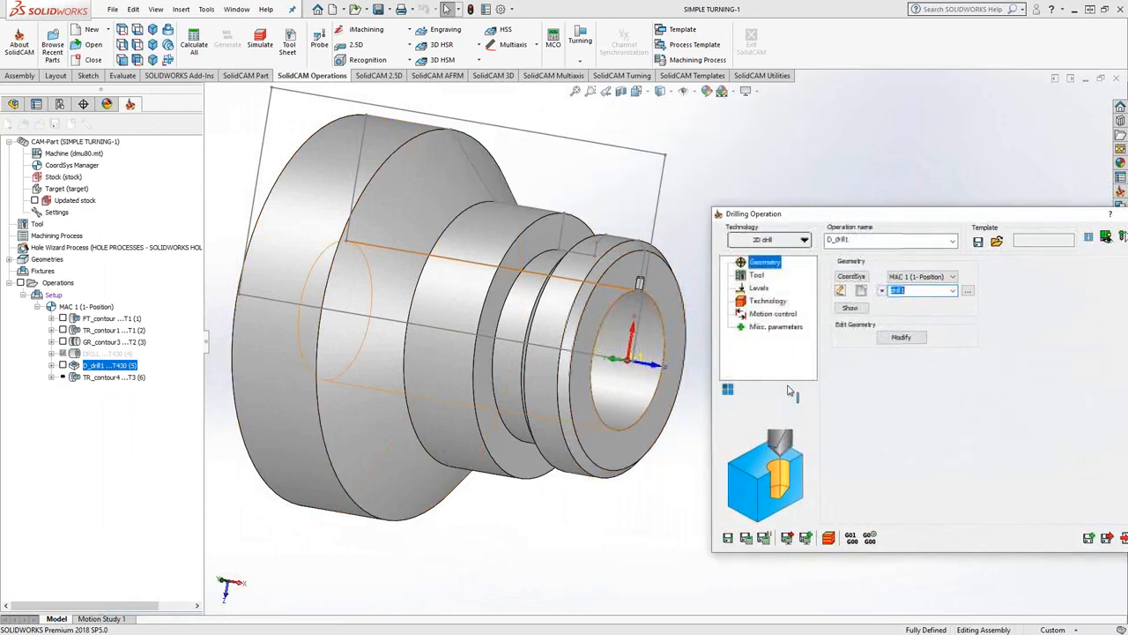
left_click(758, 276)
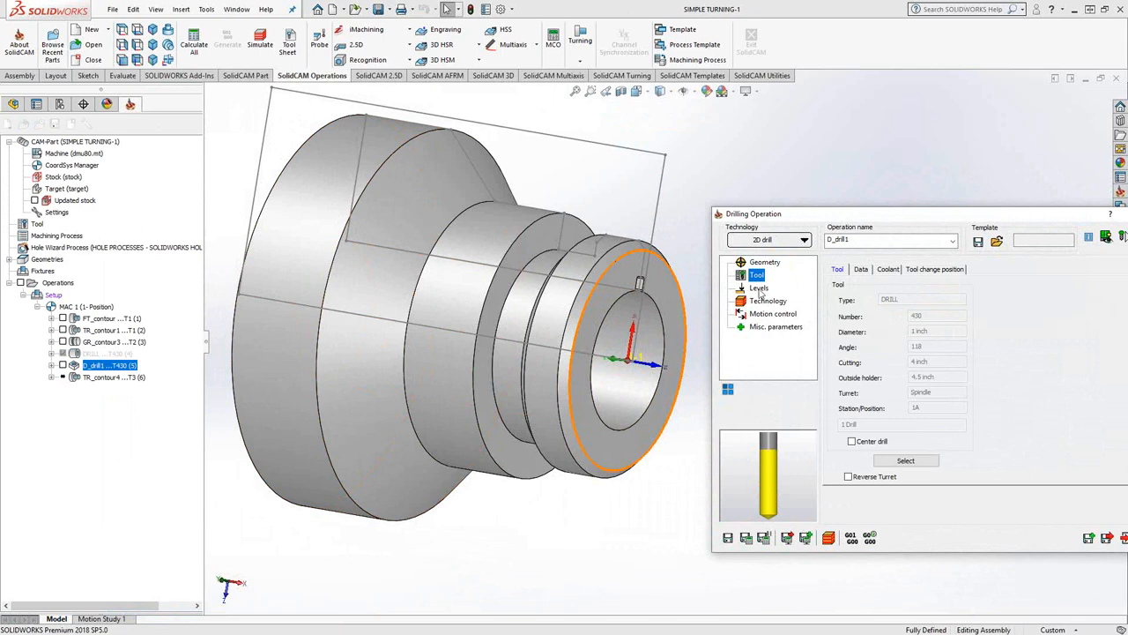
left_click(758, 289)
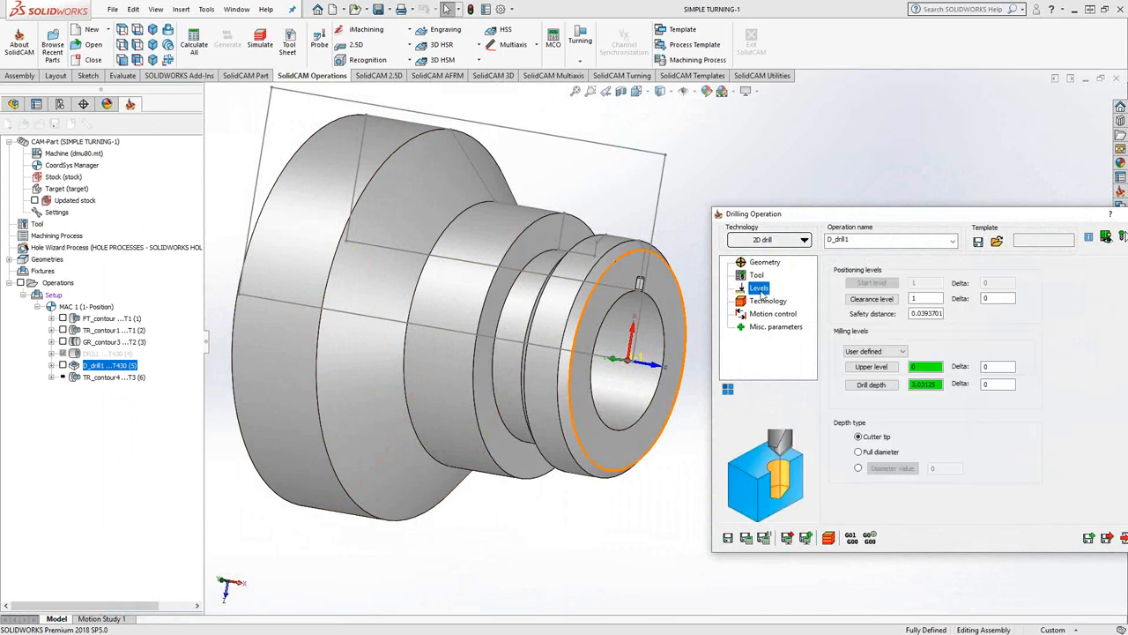
left_click(859, 452)
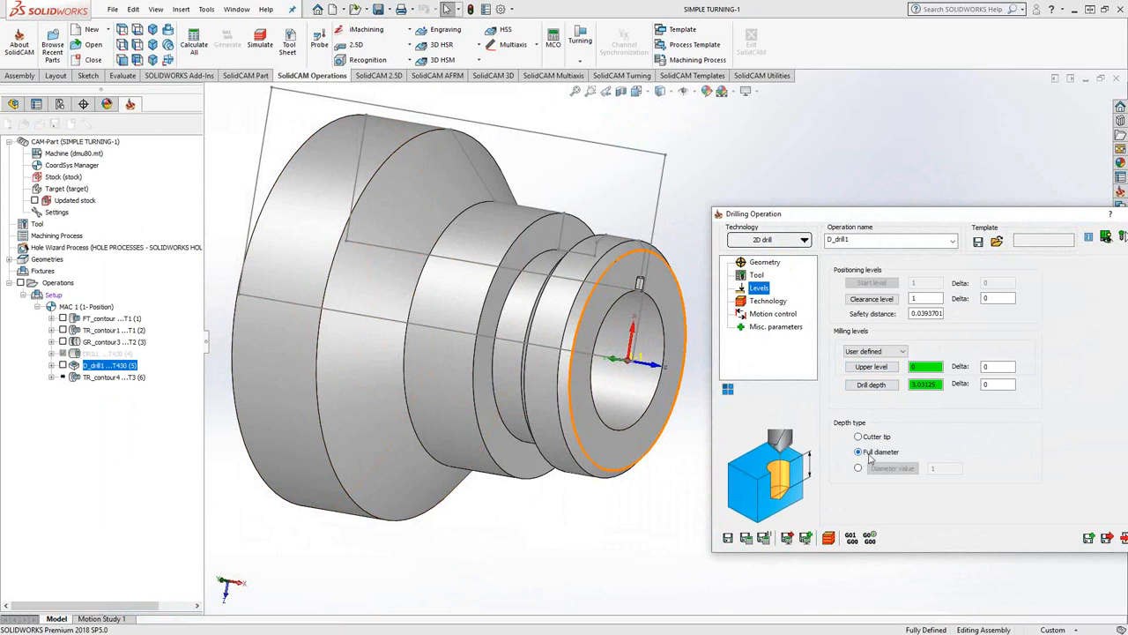
- Save and calculate the D_drill1 operation, and simulate the drilling in SolidVerify
left_click(766, 300)
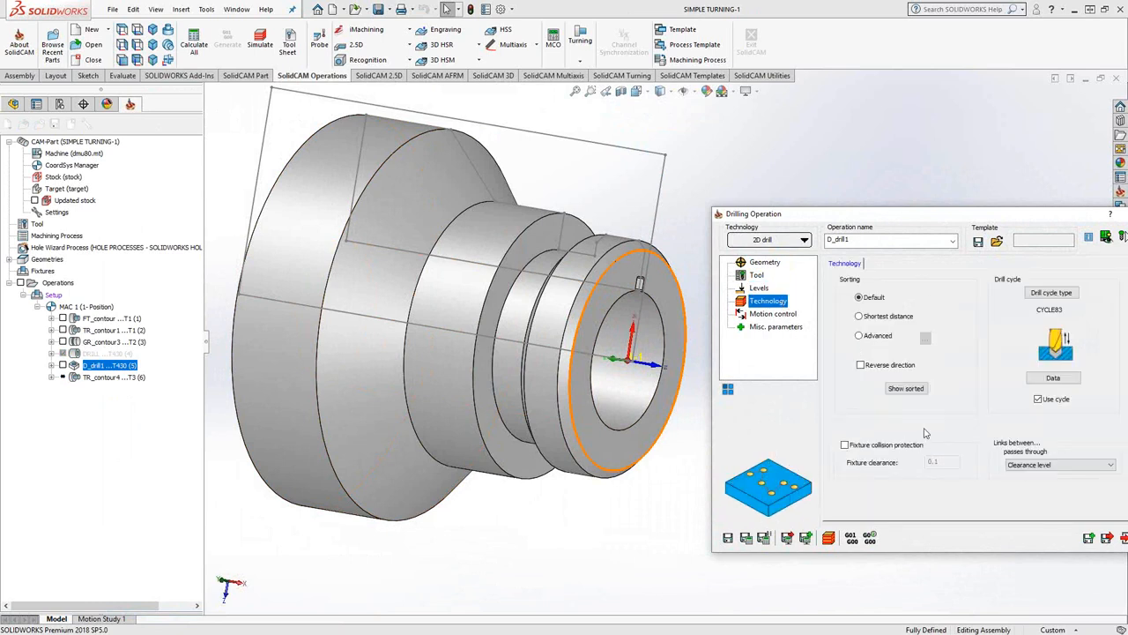
left_click(745, 538)
left_click(829, 538)
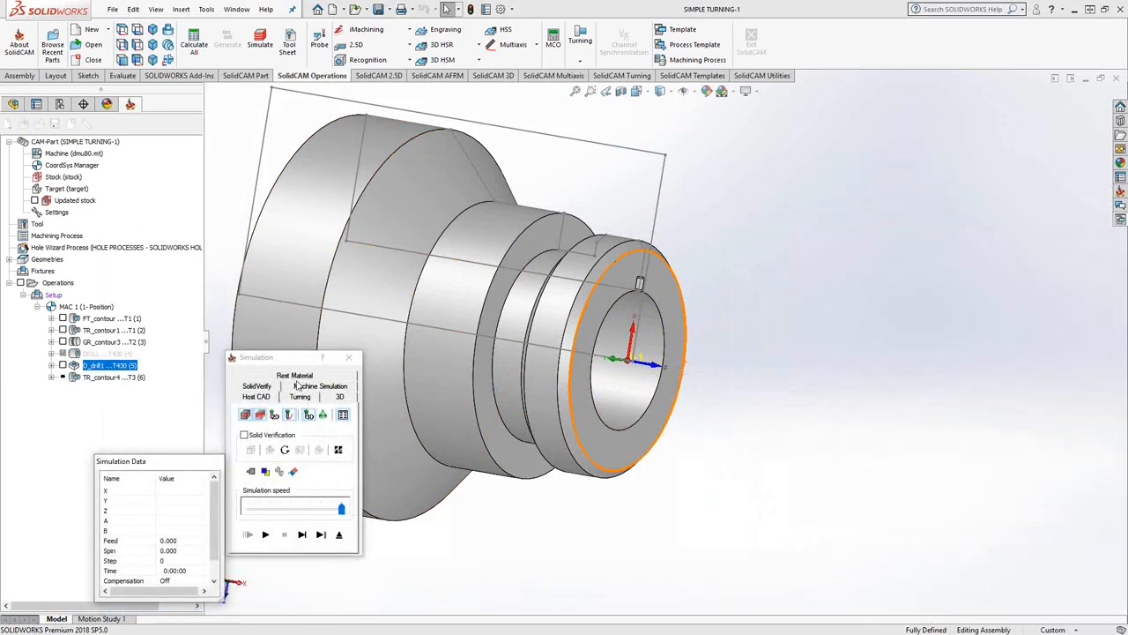
left_click(275, 388)
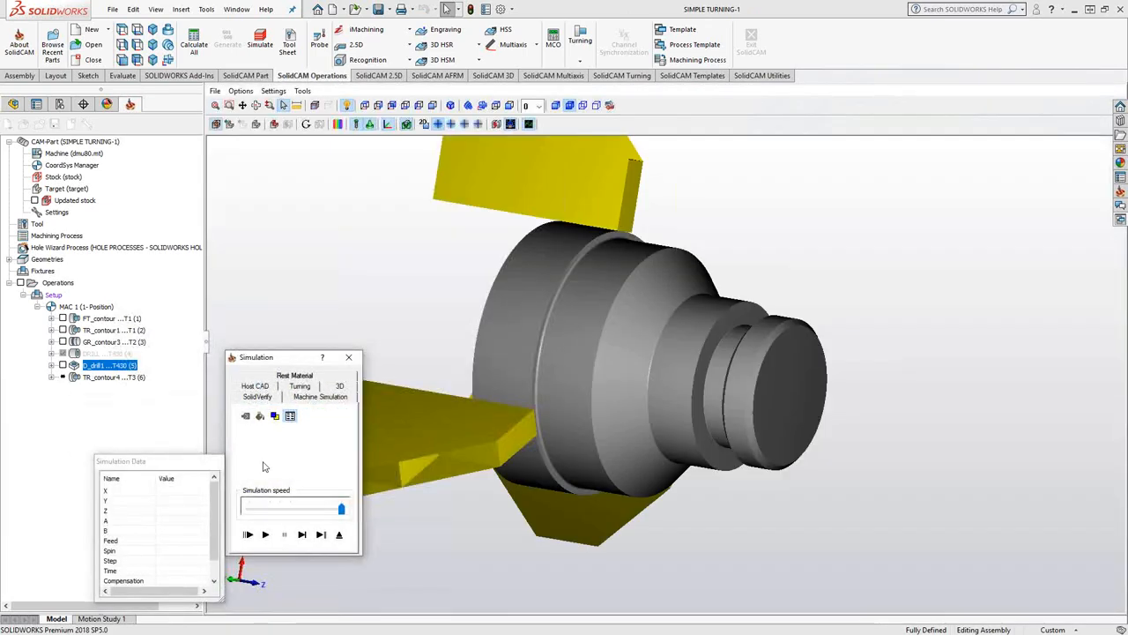
left_click(265, 534)
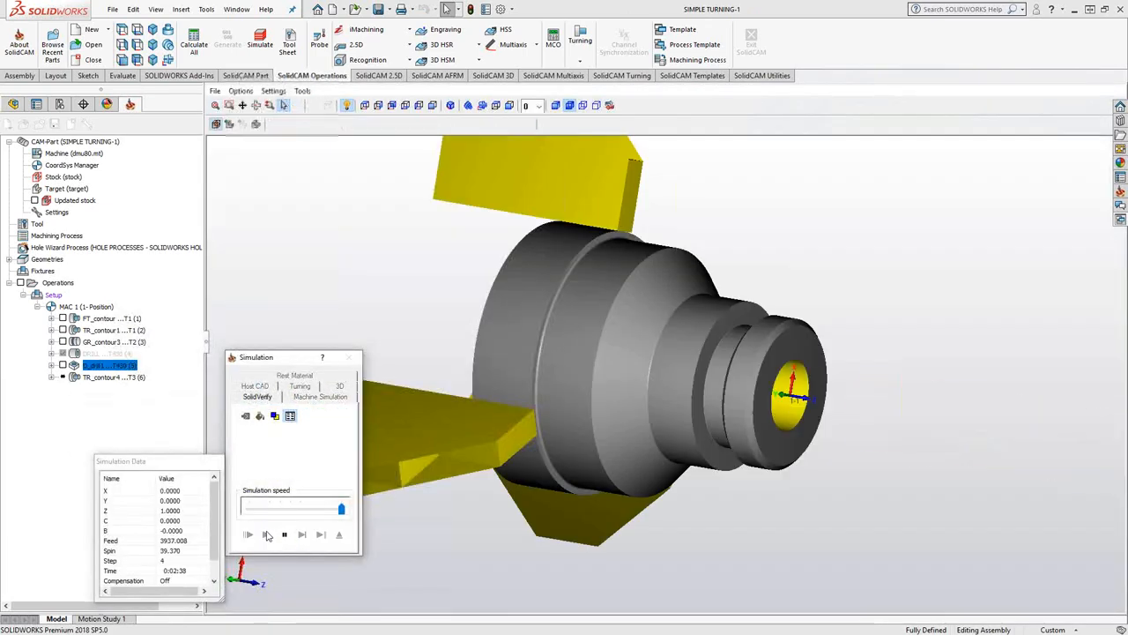
mouse_move(551, 460)
middle_mouse_down()
mouse_move(556, 448)
mouse_move(520, 442)
mouse_move(543, 448)
middle_mouse_up()
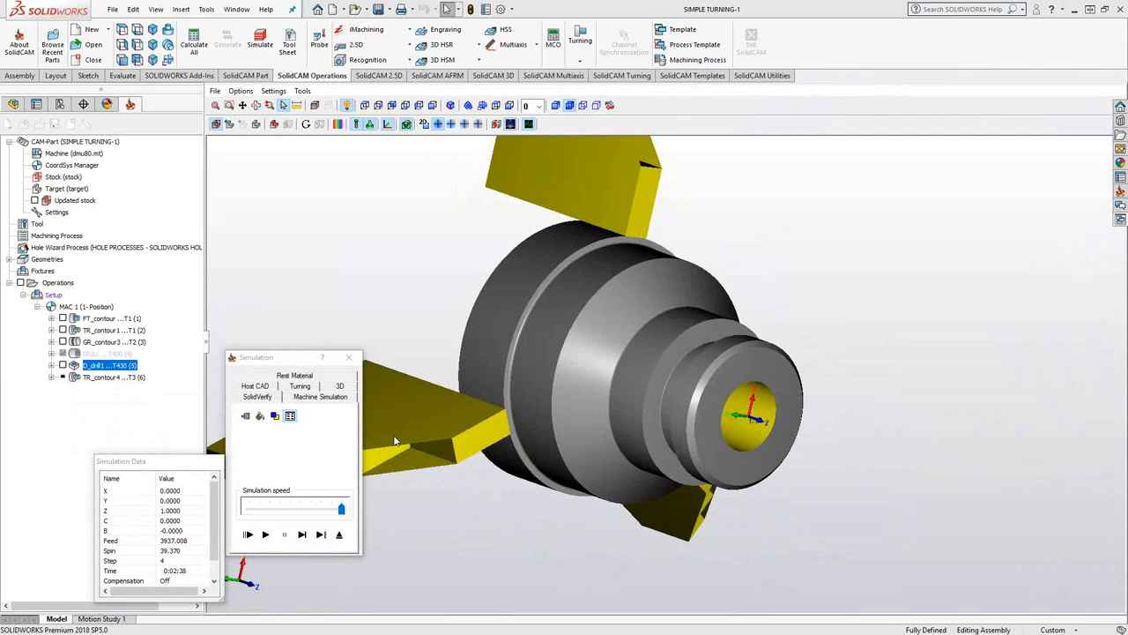
- Simulate D_drill1 in the Turning simulation mode, and close the simulation and the drilling operation
left_click(299, 385)
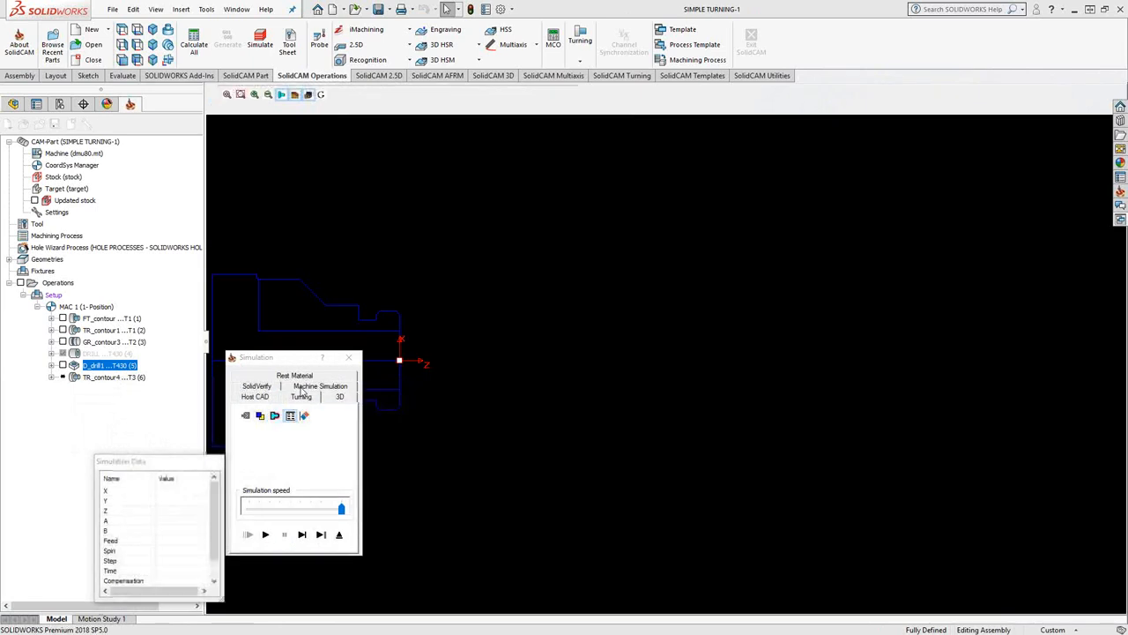
left_click(266, 534)
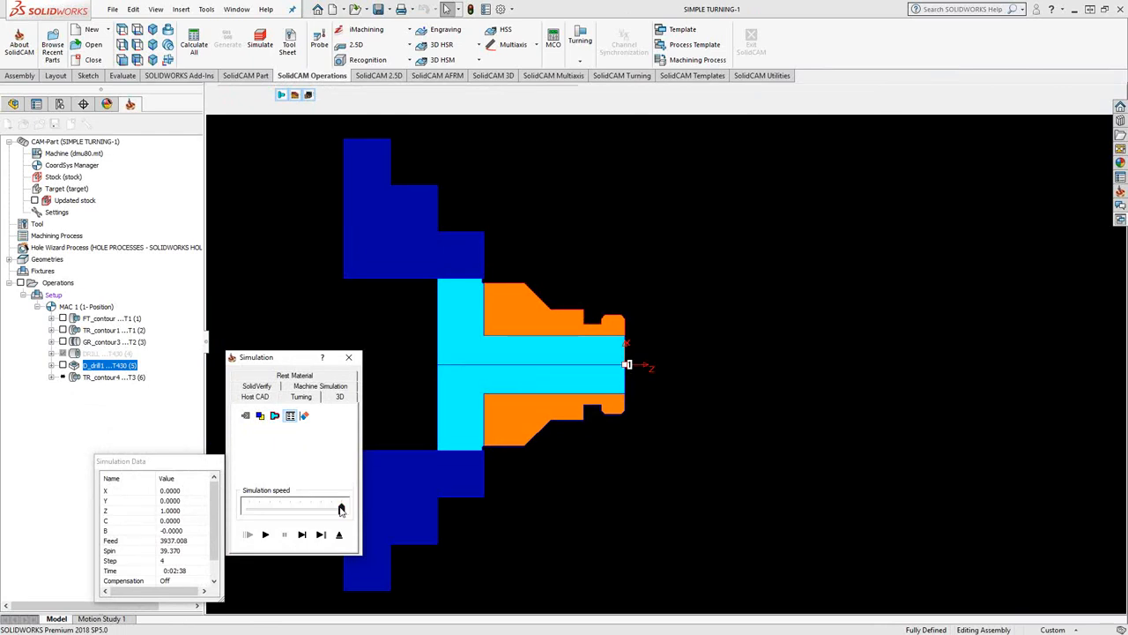
left_click(338, 534)
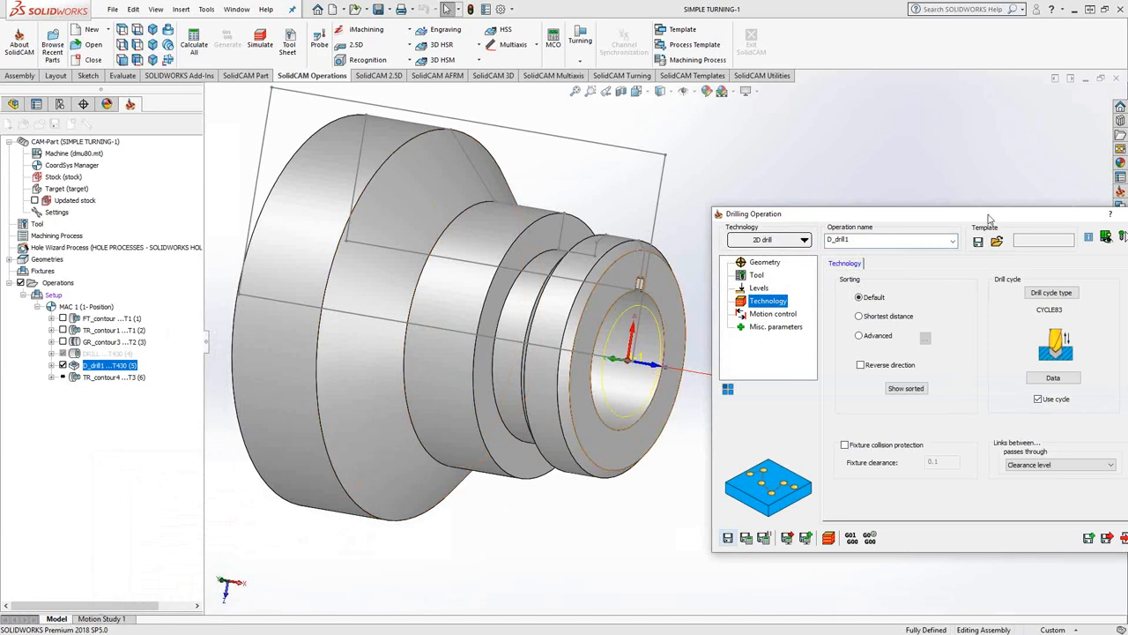
left_click_drag(988, 215, 900, 222)
left_click(1049, 222)
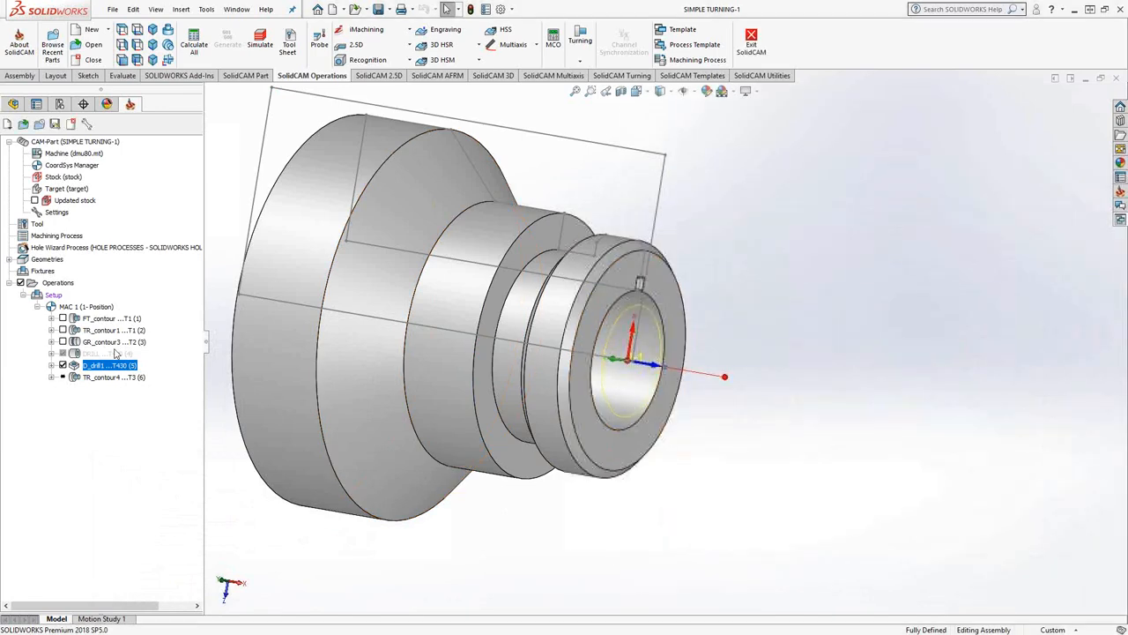
- Synchronize and calculate TR_contour4, examine its toolpath inside the bore, and hide the toolpaths of D_drill1 and TR_contour4
right_click(77, 378)
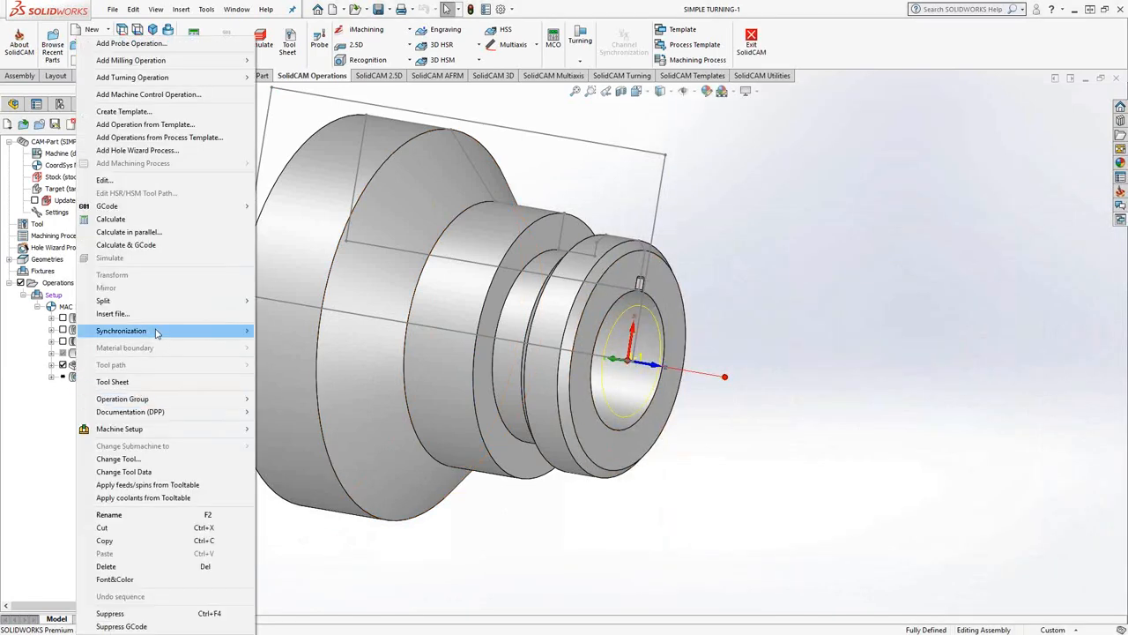
mouse_move(154, 331)
left_click(309, 358)
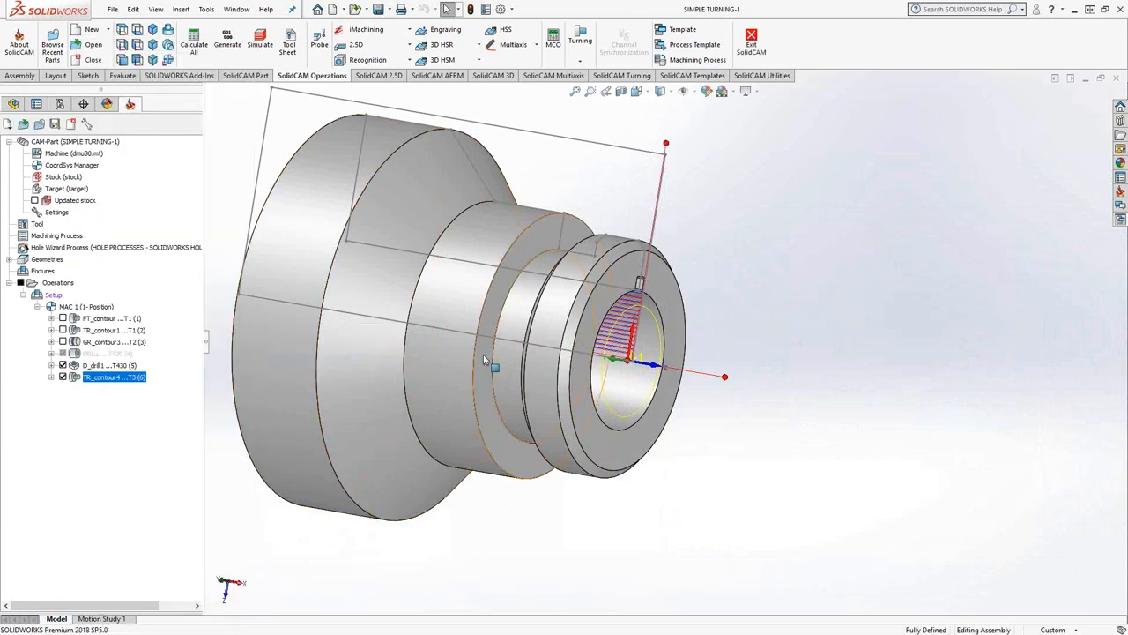
scroll(625, 369, "down", 4)
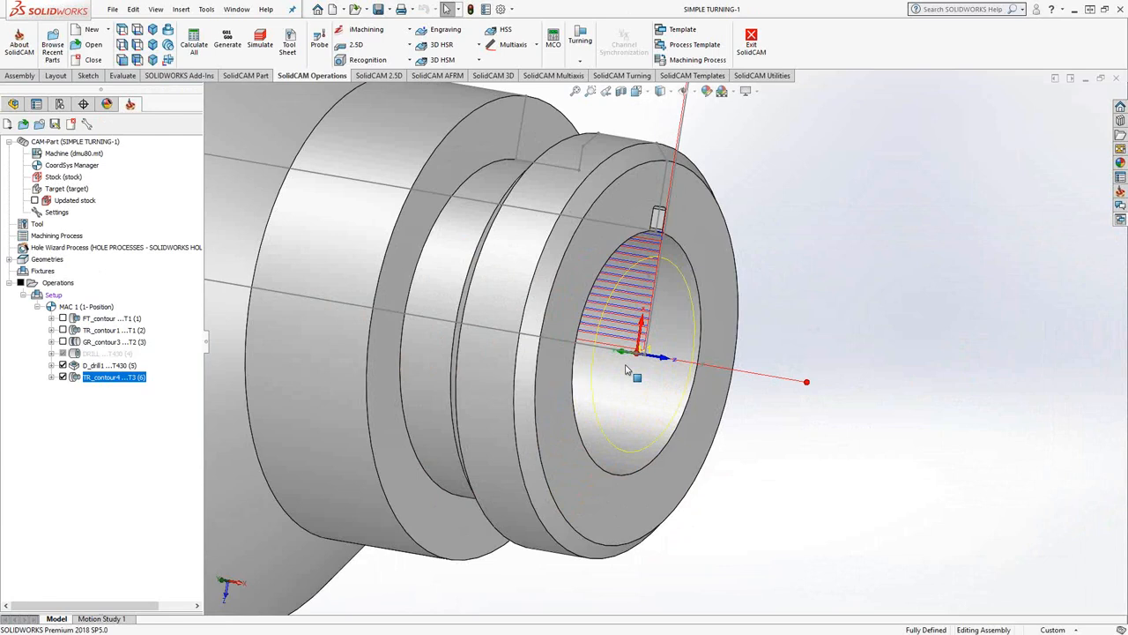
left_click(62, 376)
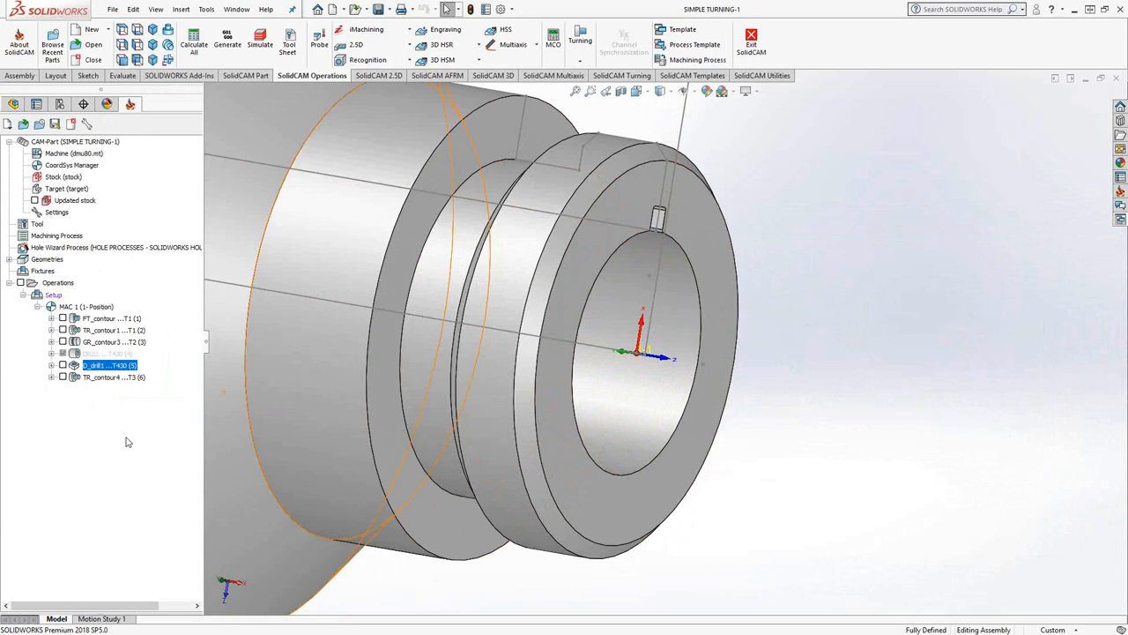
- Enable Update material boundary in D_drill1's miscellaneous parameters, recalculate the operation and close it
double_click(95, 366)
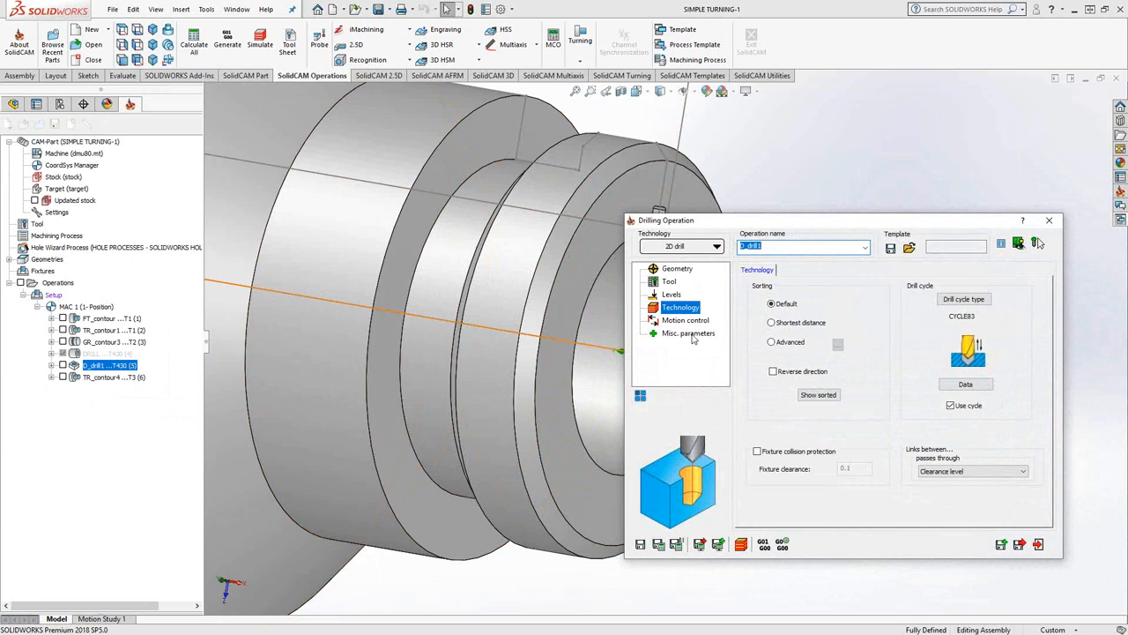
left_click(693, 333)
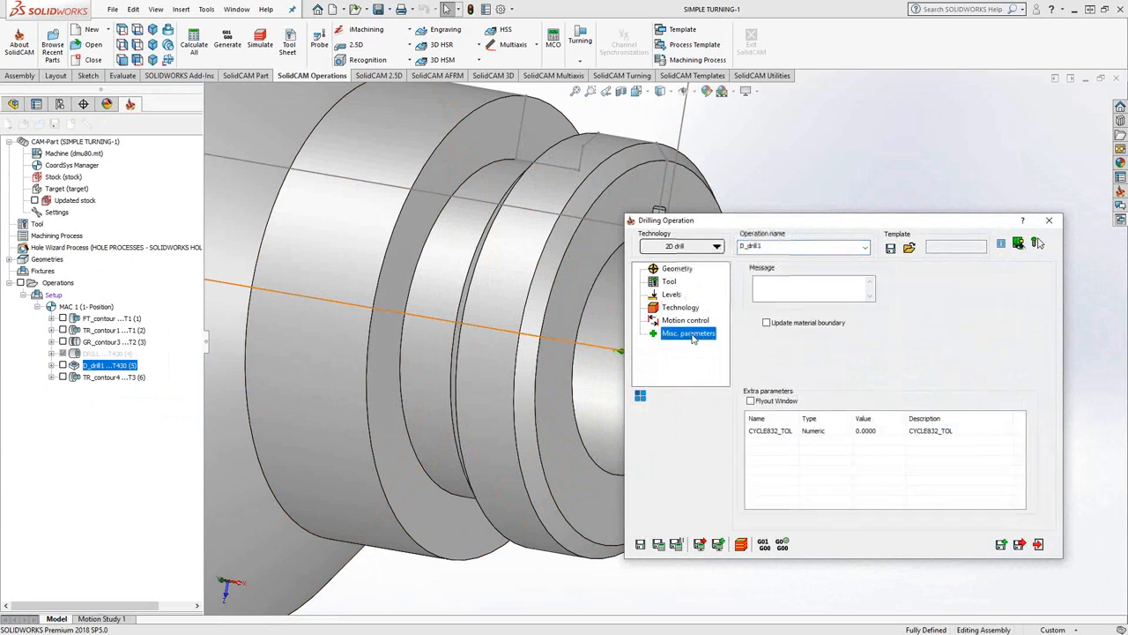
left_click(767, 324)
left_click(658, 544)
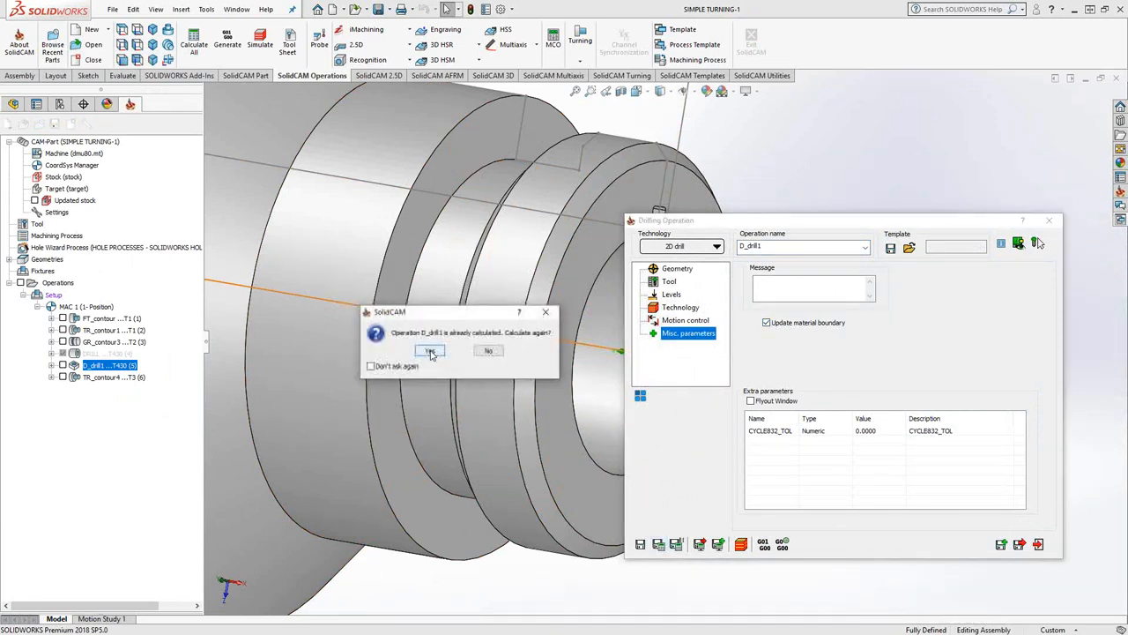
left_click(430, 352)
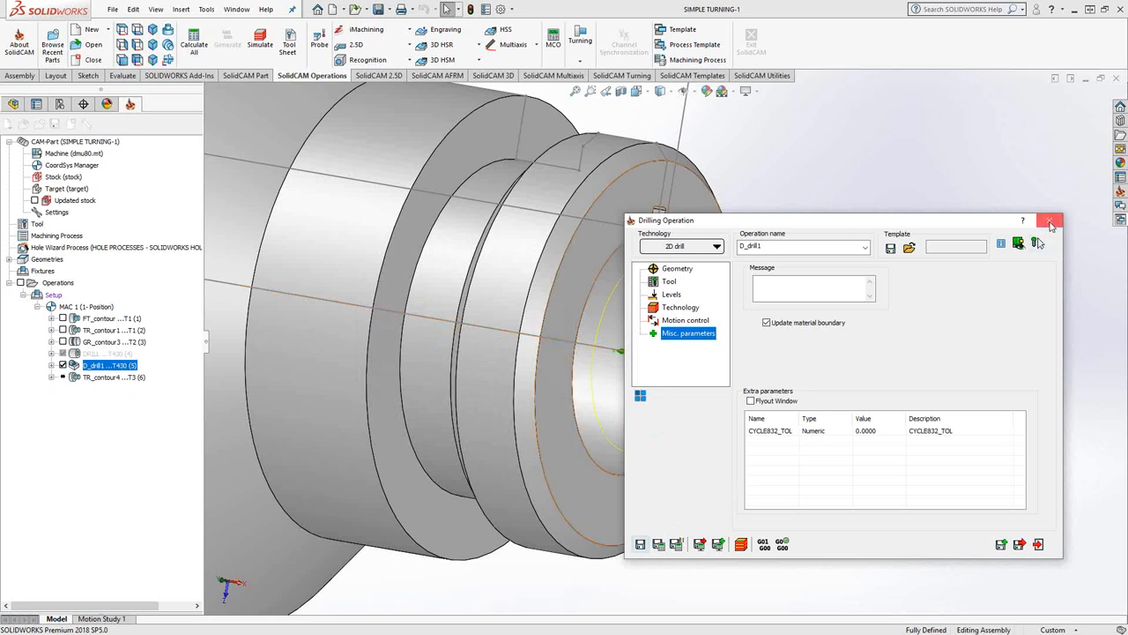
left_click(1050, 225)
- Synchronize and calculate TR_contour4 against the updated material boundary, and hide its toolpath
right_click(85, 377)
mouse_move(150, 333)
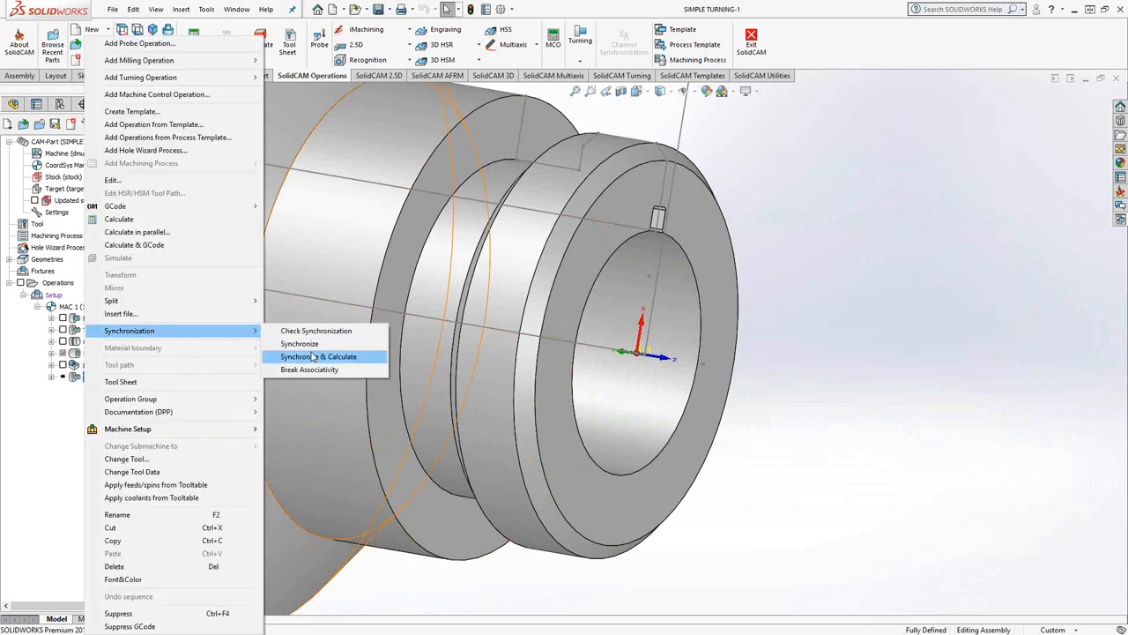
left_click(318, 356)
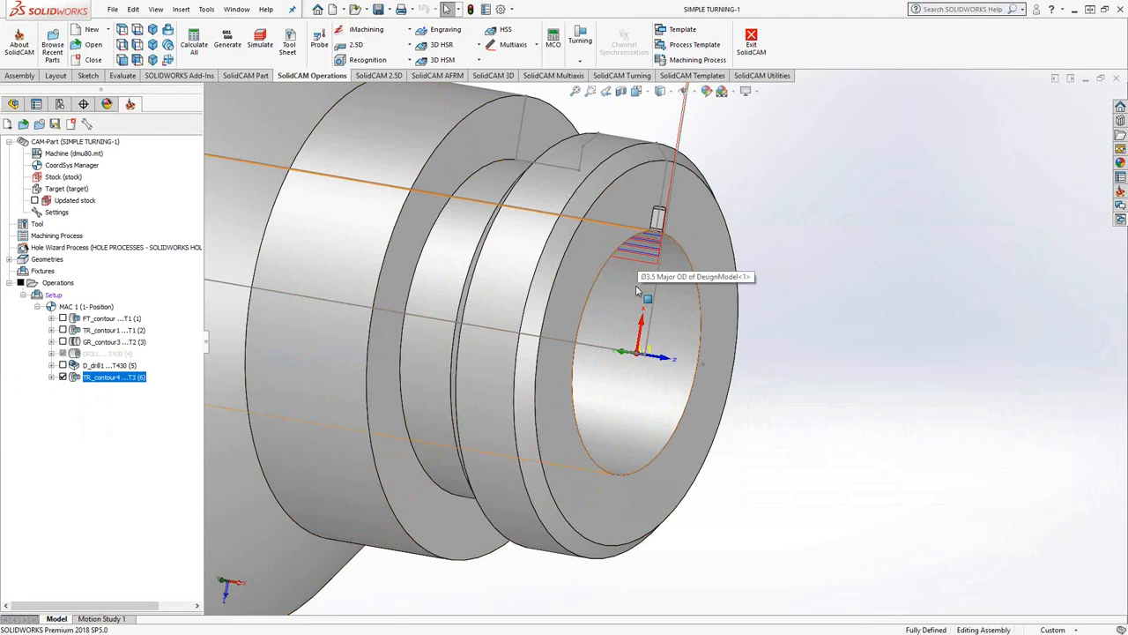
left_click(62, 376)
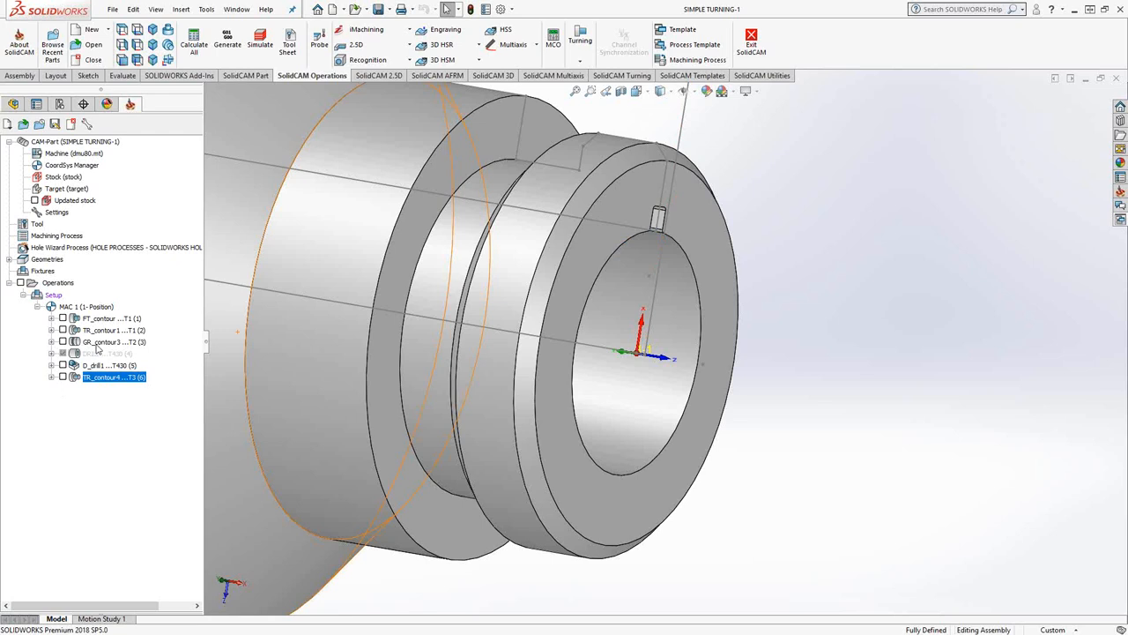
- Simulate the operations from GR_contour3 to TR_contour4 in Turning mode, one operation at a time, and pause during the boring
left_click(98, 343, "shift")
right_click(98, 350)
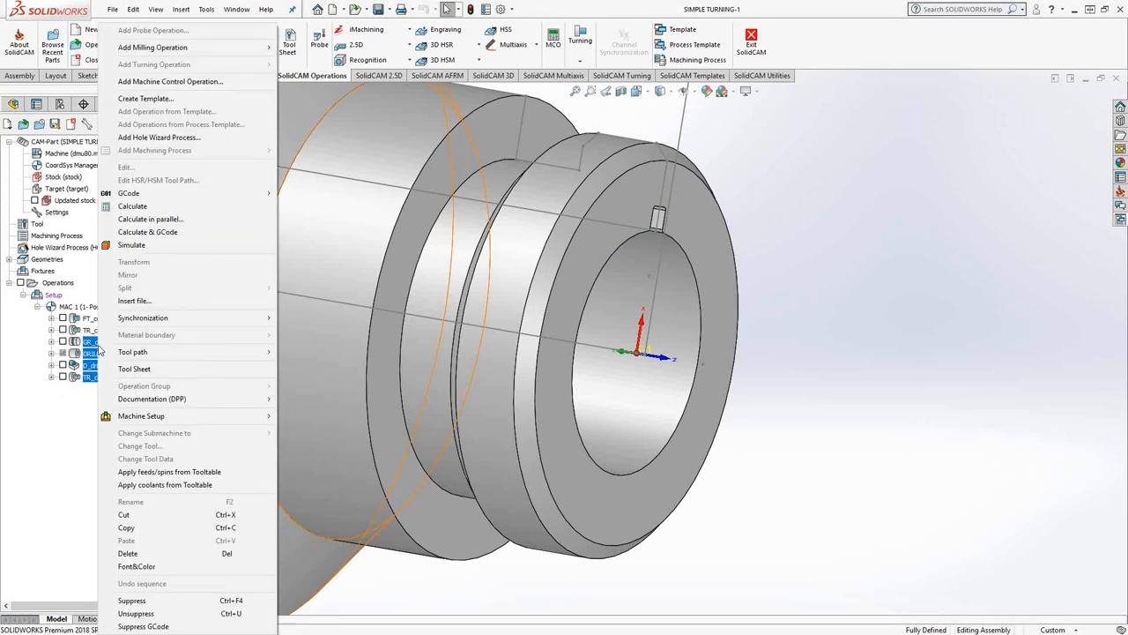
left_click(145, 246)
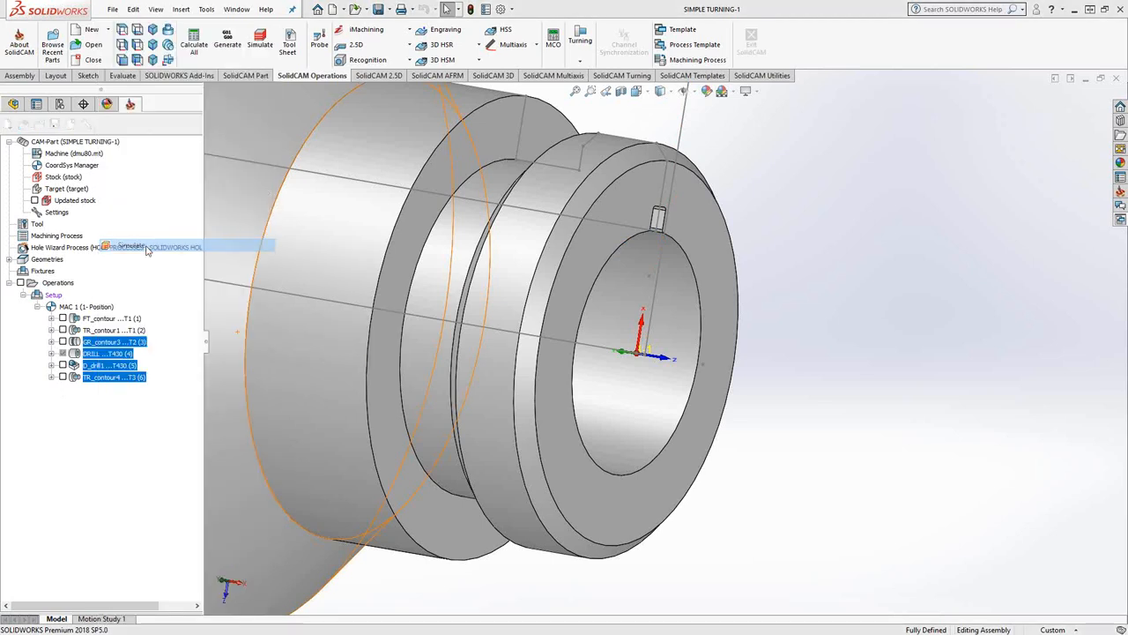
left_click(301, 398)
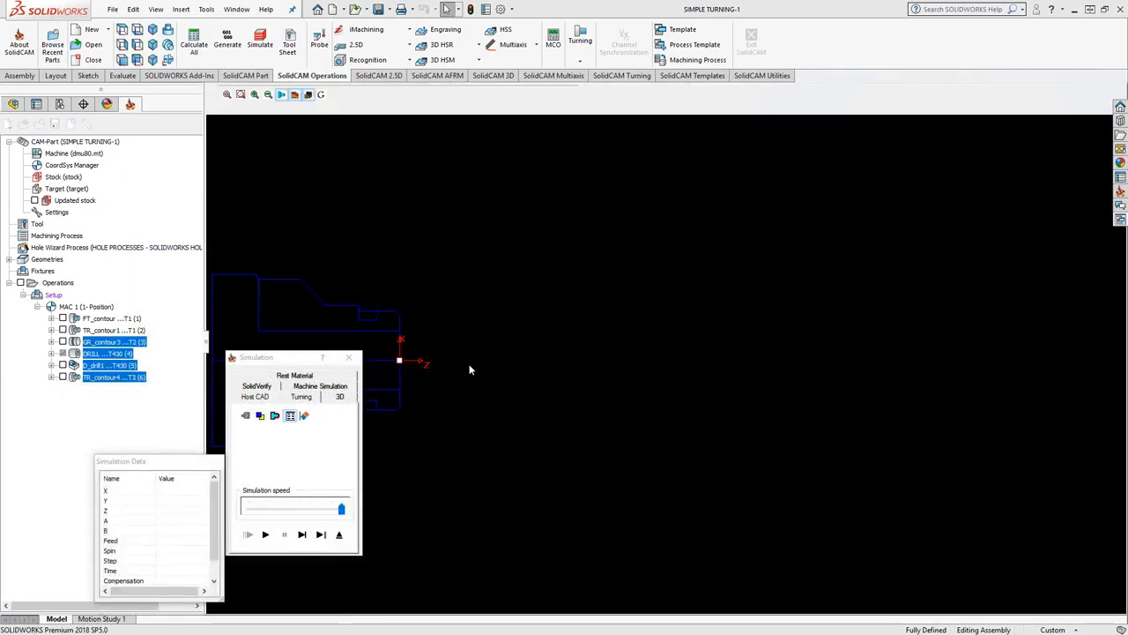
middle_click_drag(767, 284, 579, 315)
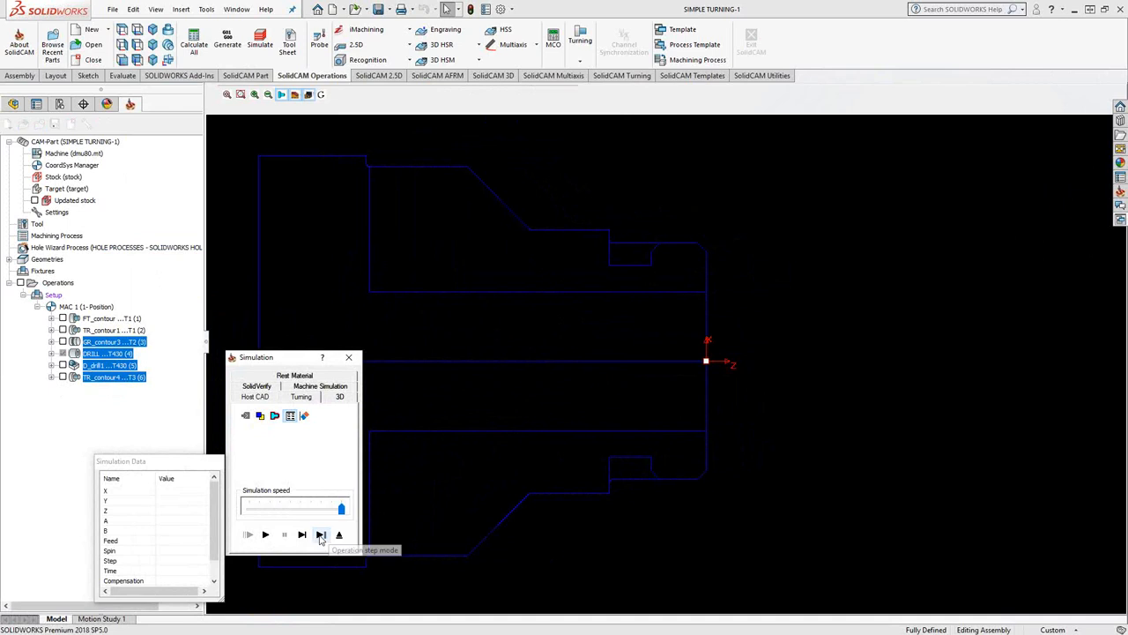
left_click(321, 535)
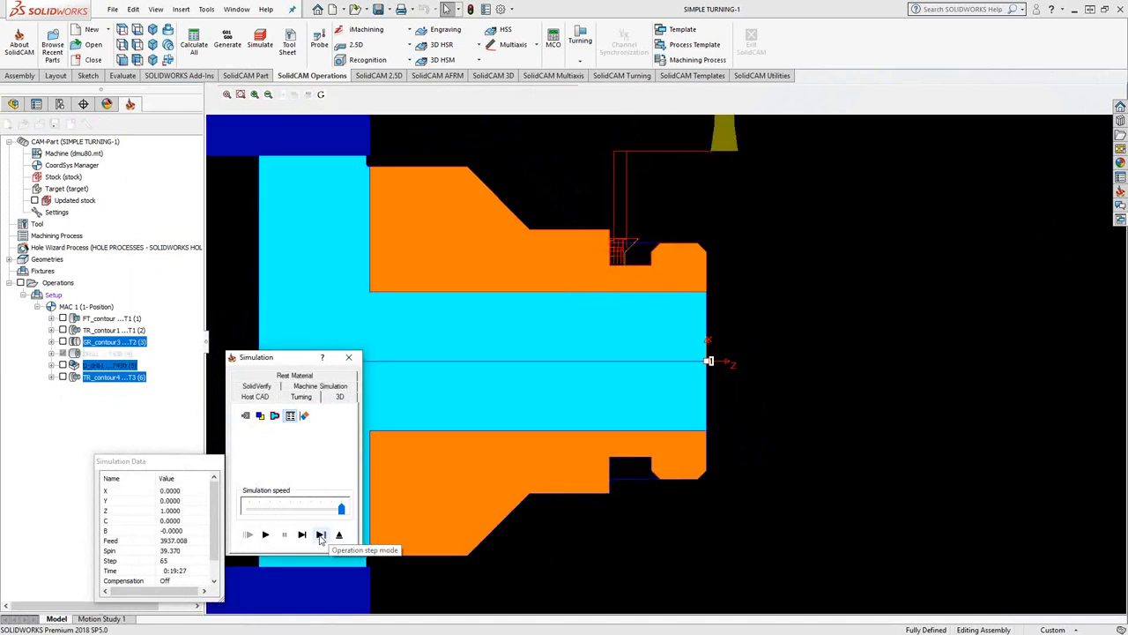
left_click(321, 534)
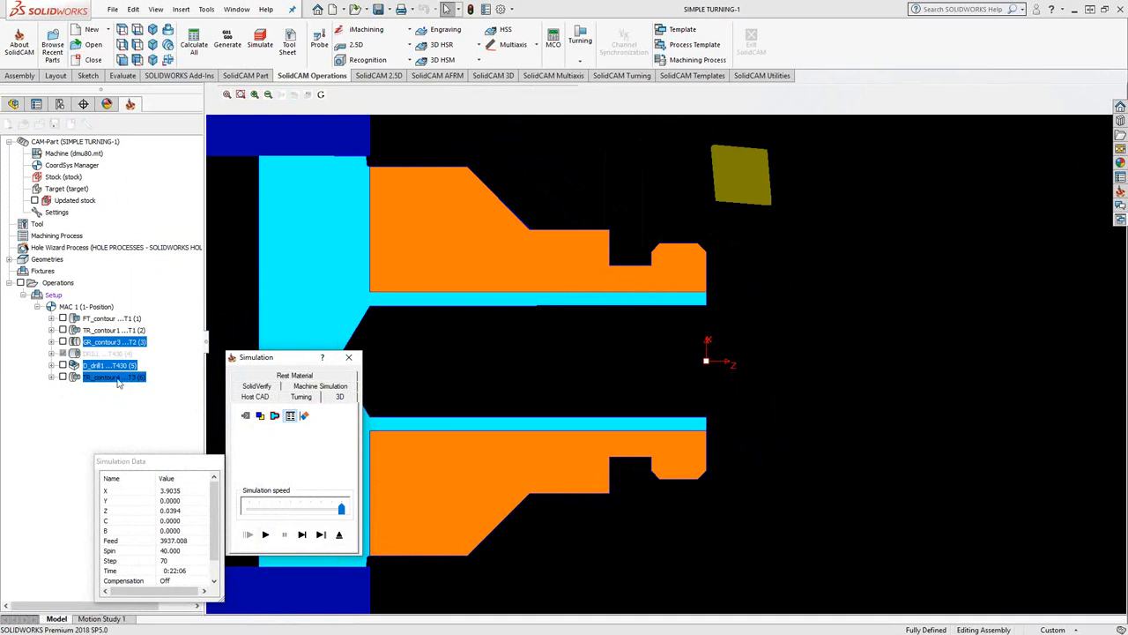
left_click(321, 534)
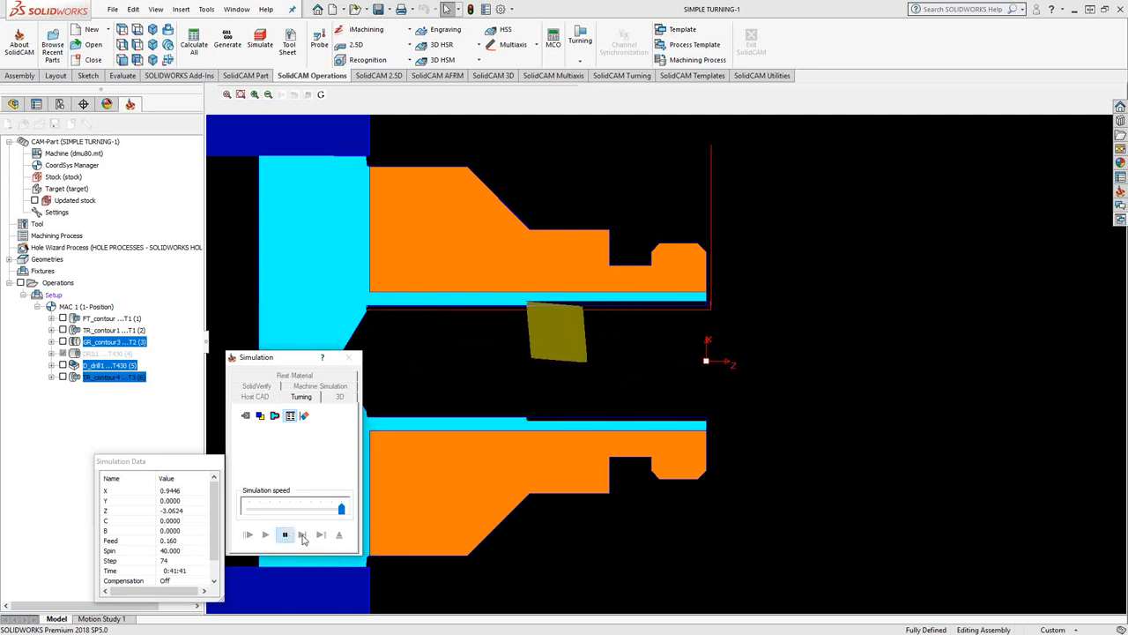
left_click(285, 535)
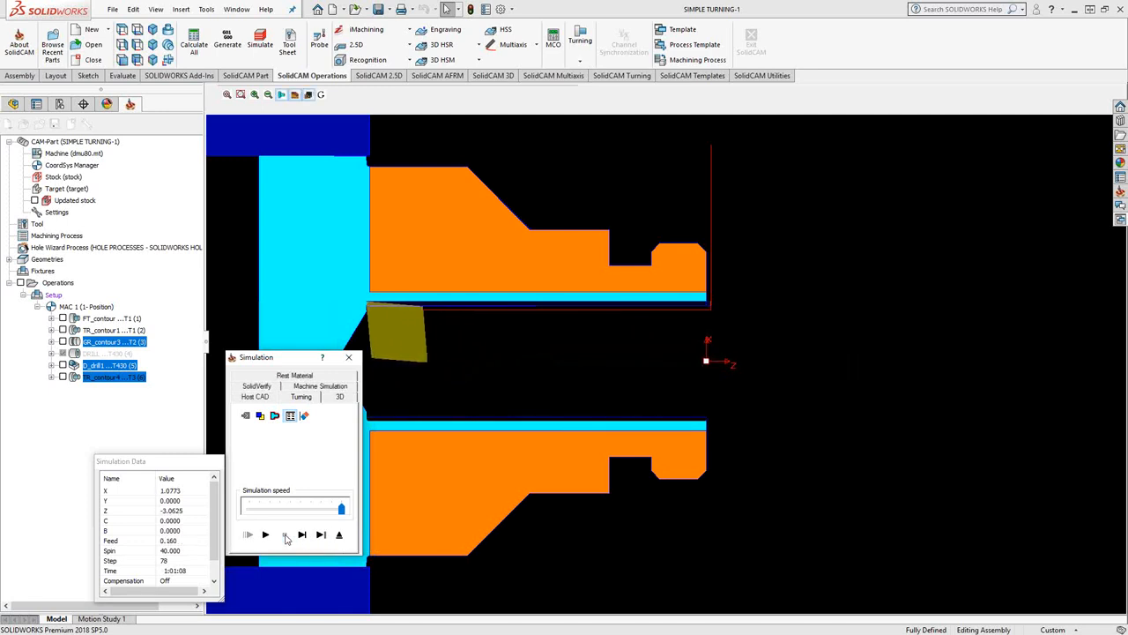